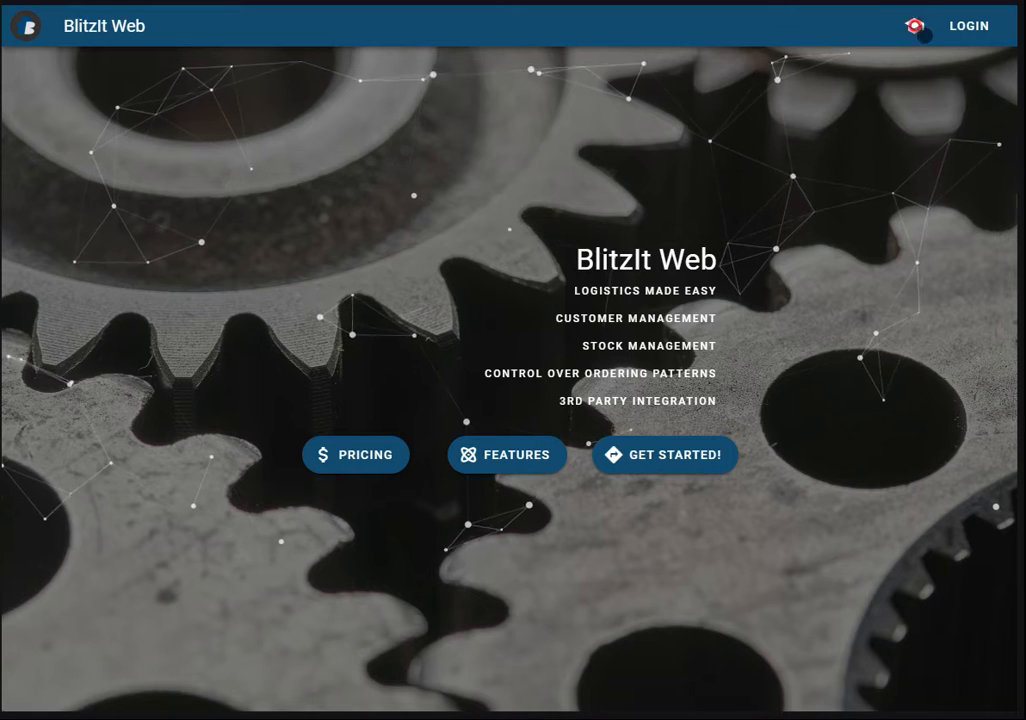
Step: Open the Production training tool and choose the Warehouse location
{"action": "left_click", "coordinate": [910, 24]}
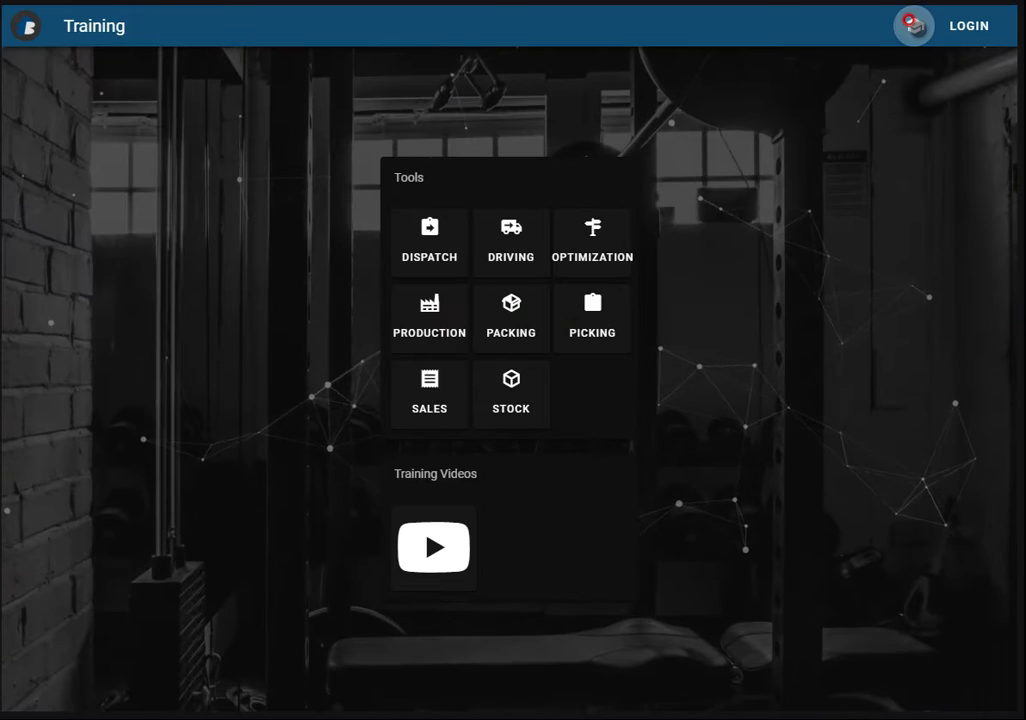
{"action": "left_click", "coordinate": [429, 306]}
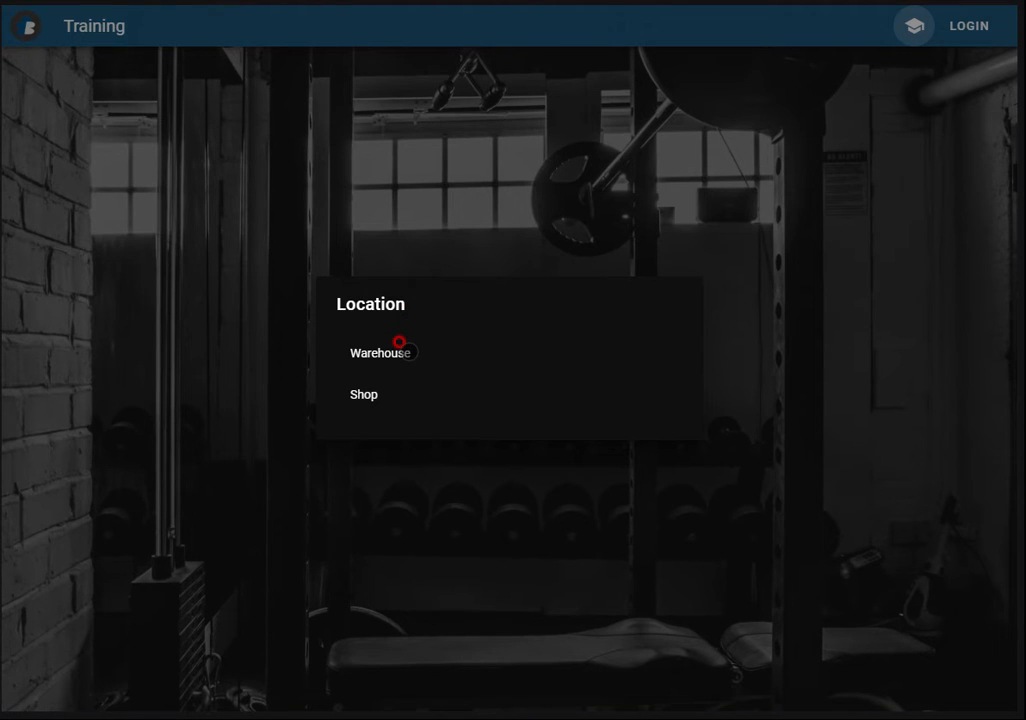
{"action": "left_click", "coordinate": [399, 342]}
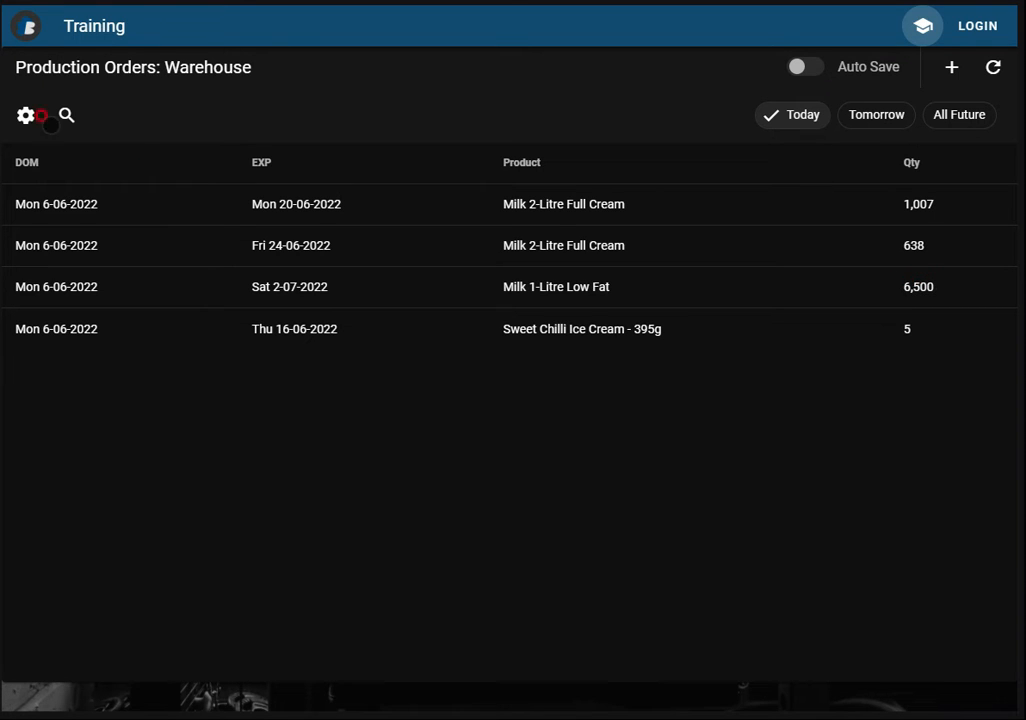
Step: Break the order quantities down by the Crate and Chep Pallet measurements
{"action": "left_click", "coordinate": [15, 109]}
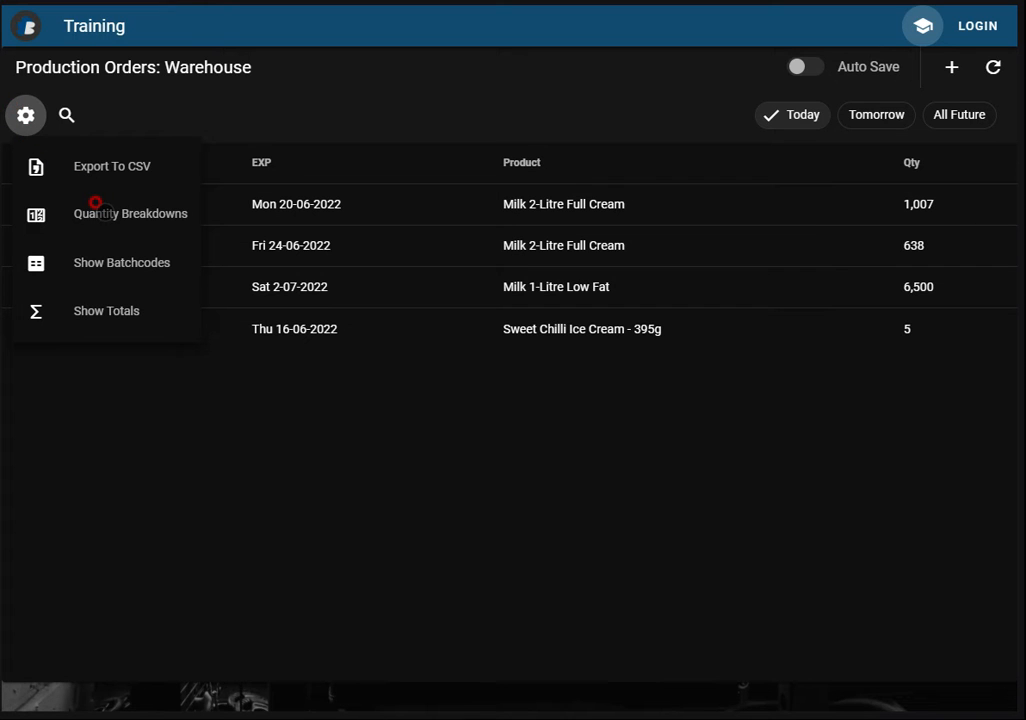
{"action": "left_click", "coordinate": [95, 203]}
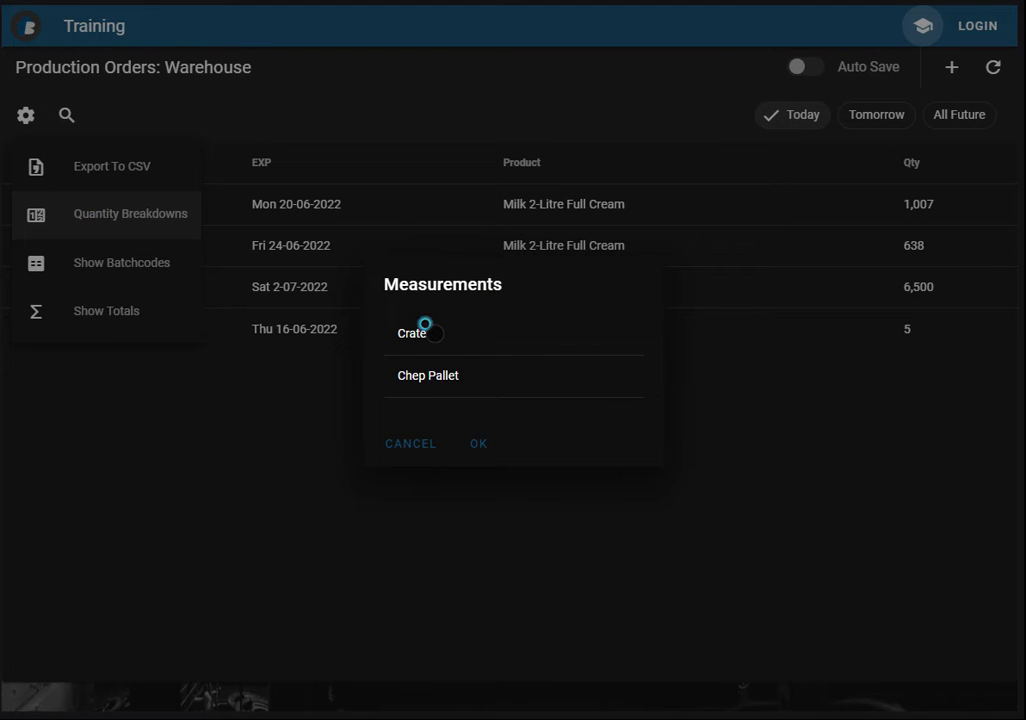
{"action": "left_click", "coordinate": [425, 327]}
{"action": "left_click", "coordinate": [446, 373]}
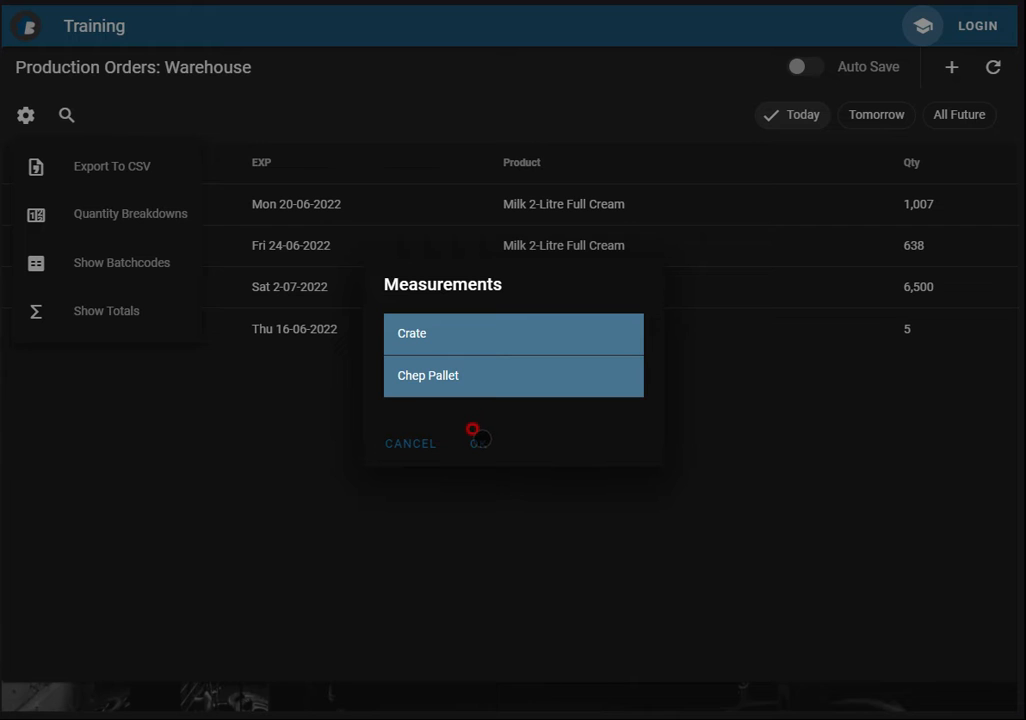
{"action": "left_click", "coordinate": [478, 440]}
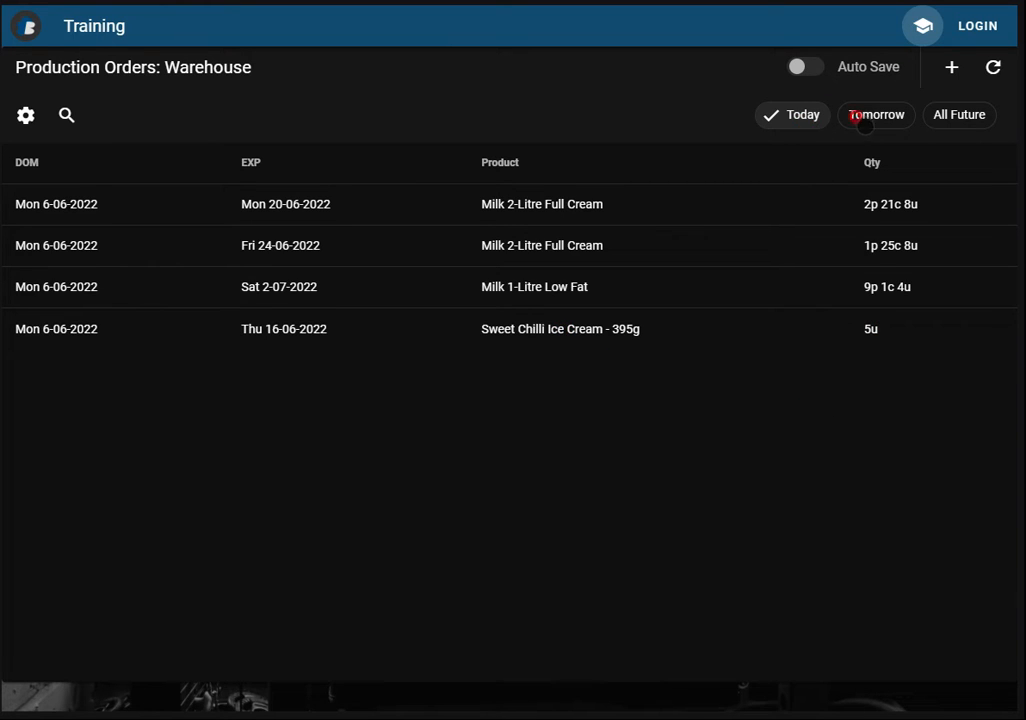
Step: Try out the Tomorrow and All Future date filters and return the selection to Today only
{"action": "left_click", "coordinate": [852, 114]}
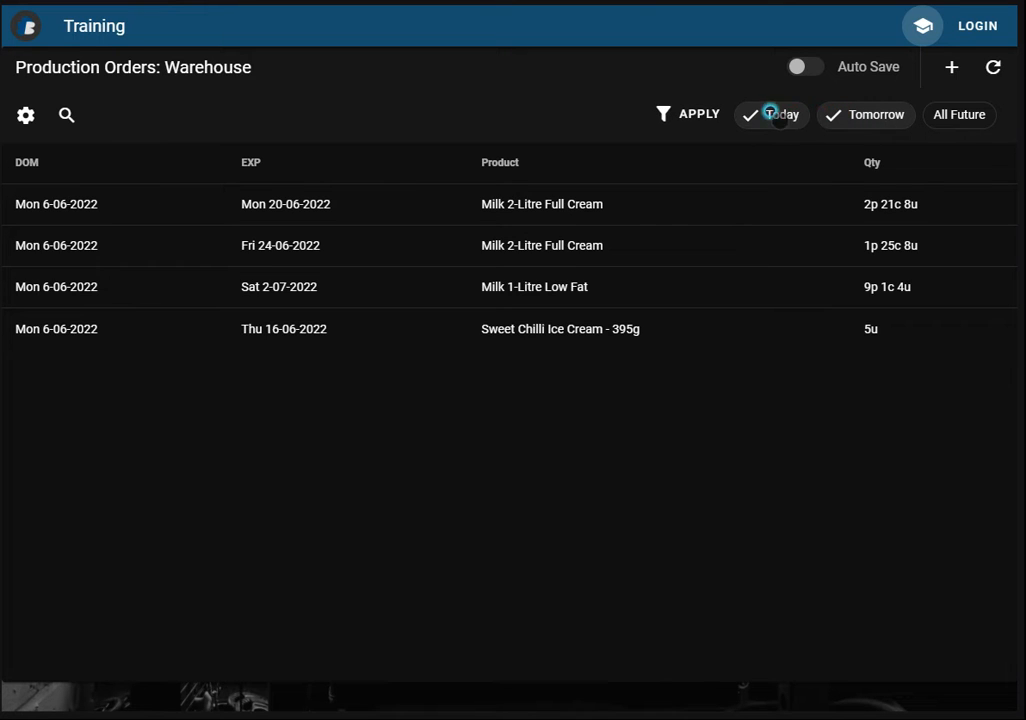
{"action": "left_click", "coordinate": [772, 114]}
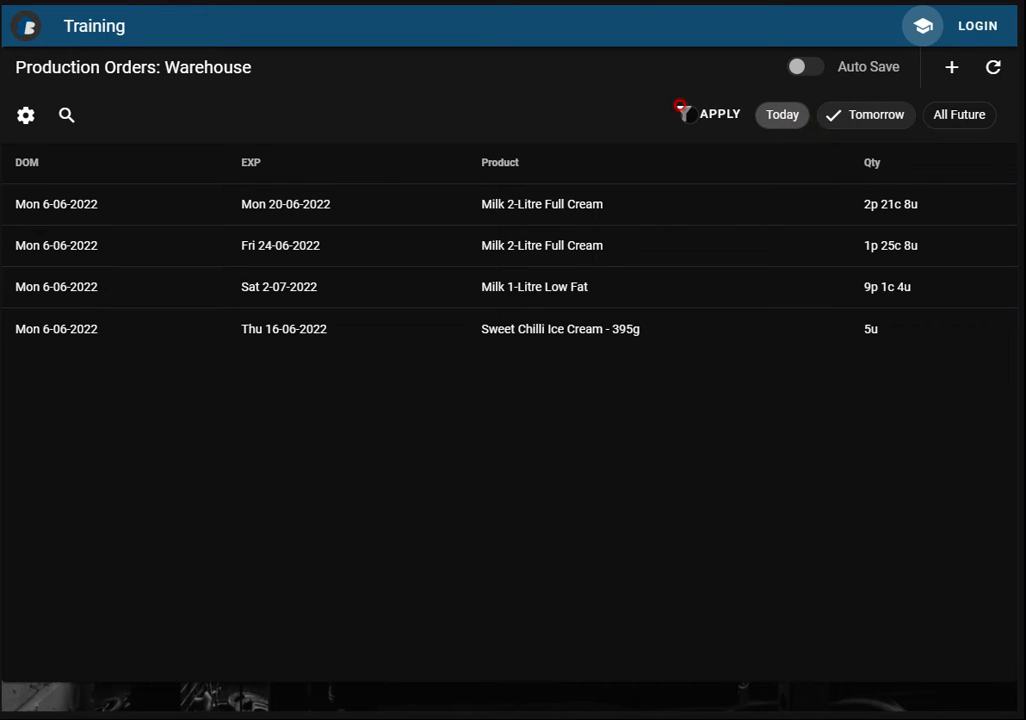
{"action": "left_click", "coordinate": [858, 114]}
{"action": "left_click", "coordinate": [946, 114]}
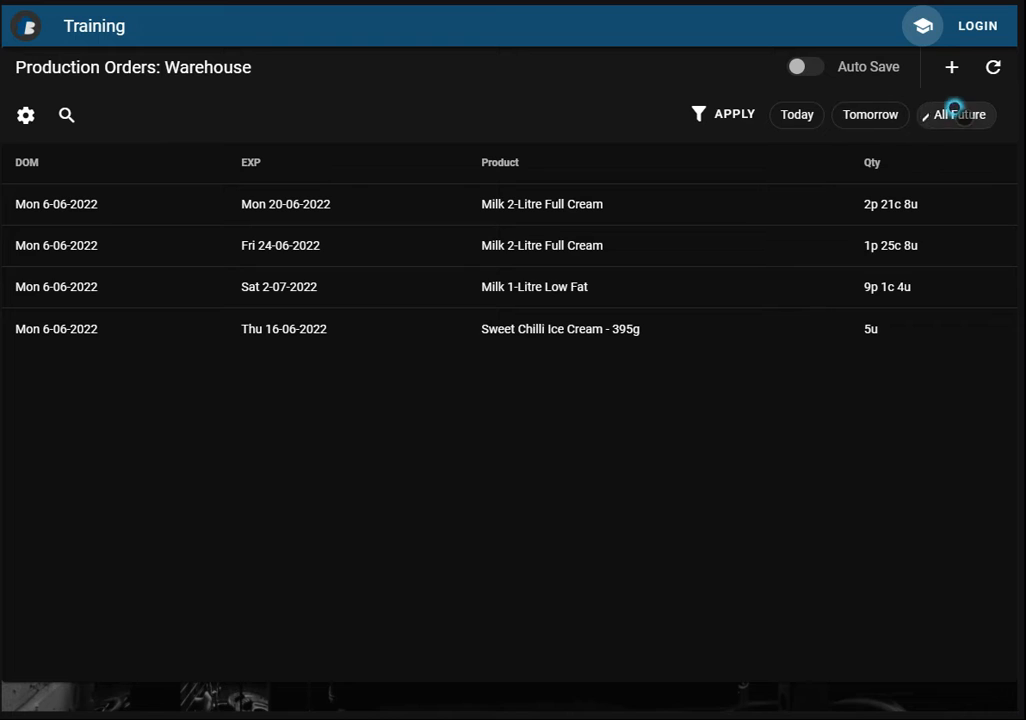
{"action": "left_click", "coordinate": [805, 114]}
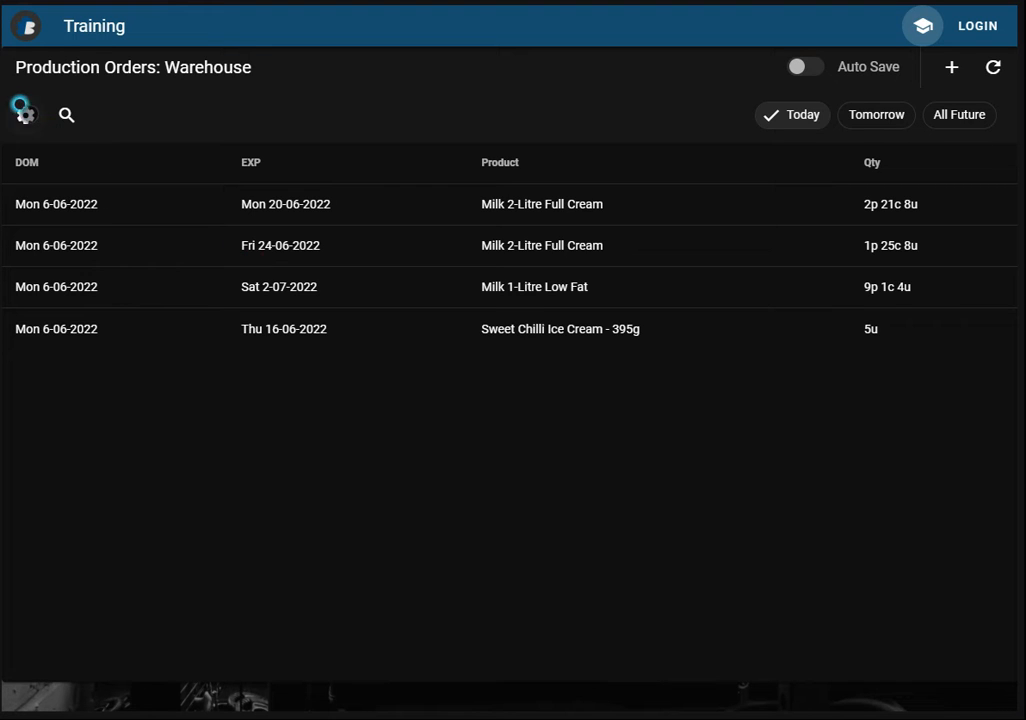
Step: Show the order totals, try excluding and re-including individual milk orders, and hide the totals again
{"action": "left_click", "coordinate": [22, 110]}
{"action": "left_click", "coordinate": [97, 311]}
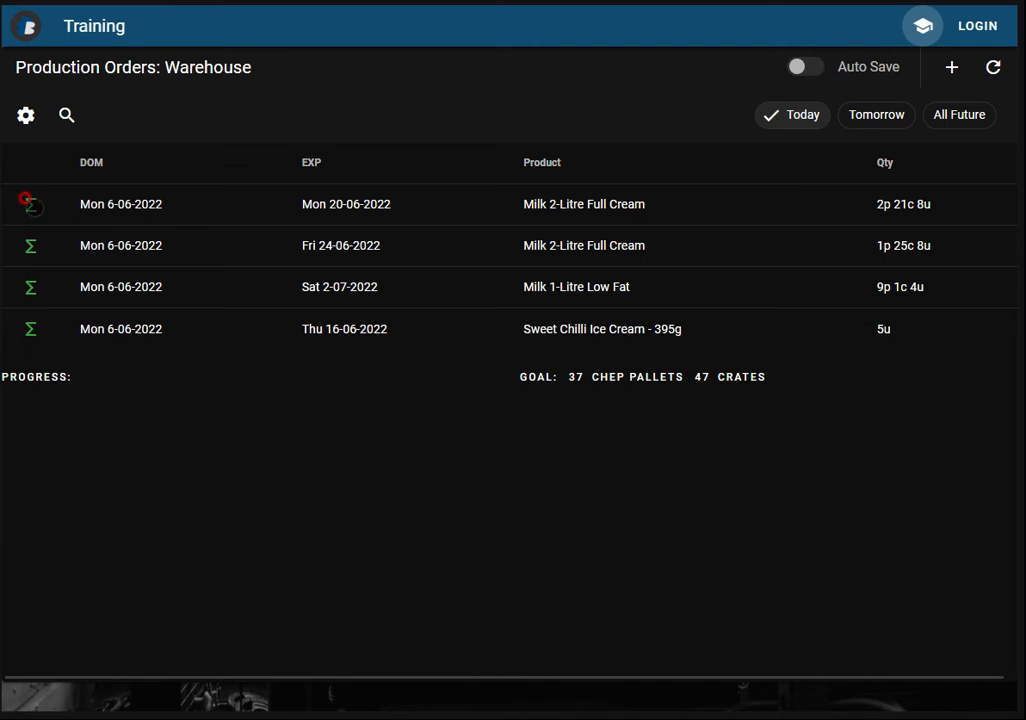
{"action": "left_click", "coordinate": [24, 200]}
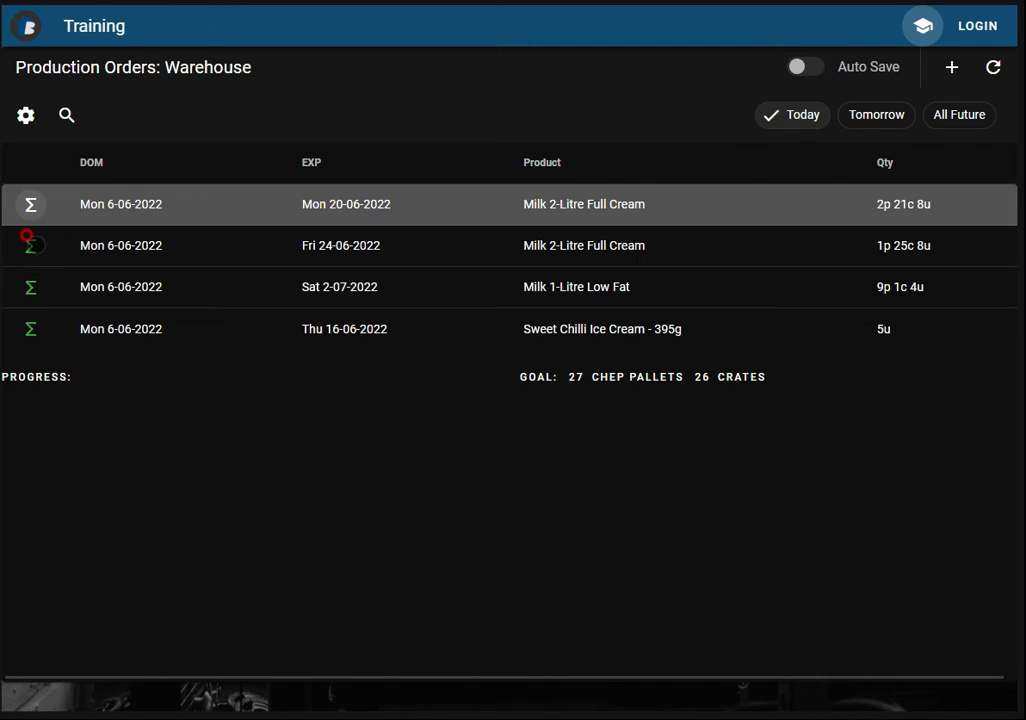
{"action": "left_click", "coordinate": [28, 243]}
{"action": "left_click", "coordinate": [26, 284]}
{"action": "left_click", "coordinate": [26, 240]}
{"action": "left_click", "coordinate": [26, 282]}
{"action": "left_click", "coordinate": [24, 201]}
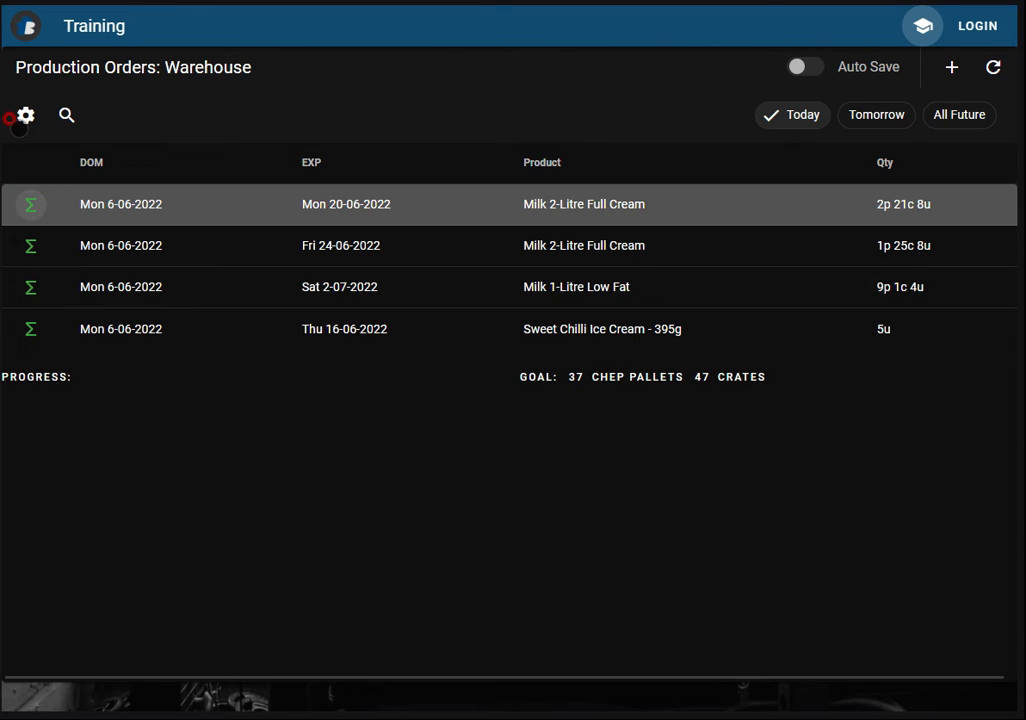
{"action": "left_click", "coordinate": [20, 114]}
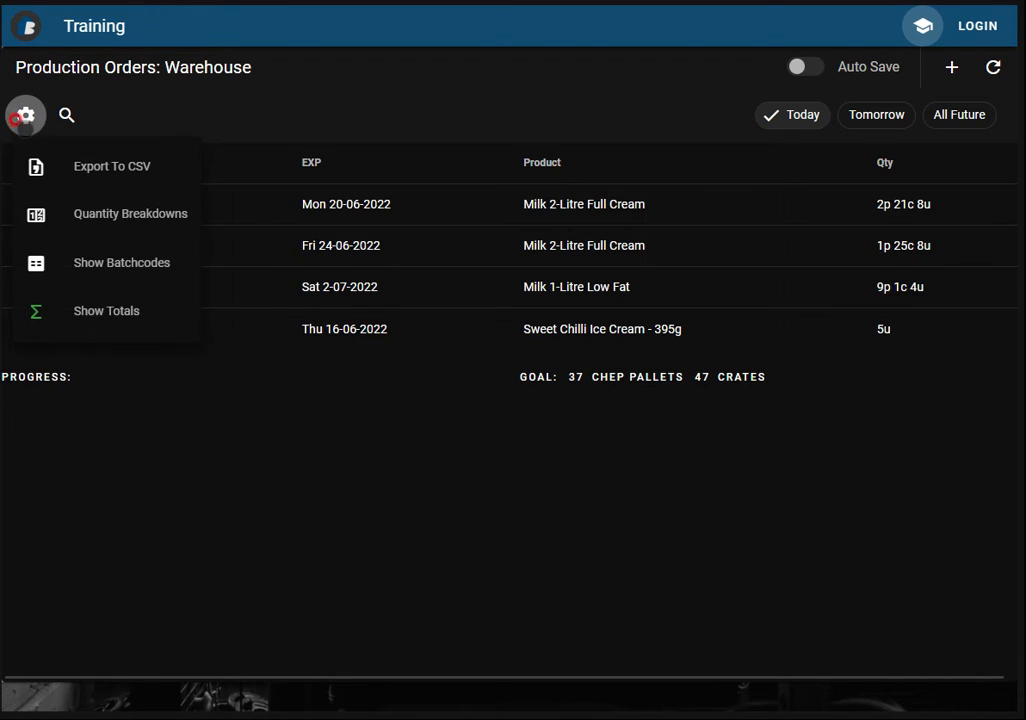
{"action": "left_click", "coordinate": [95, 305]}
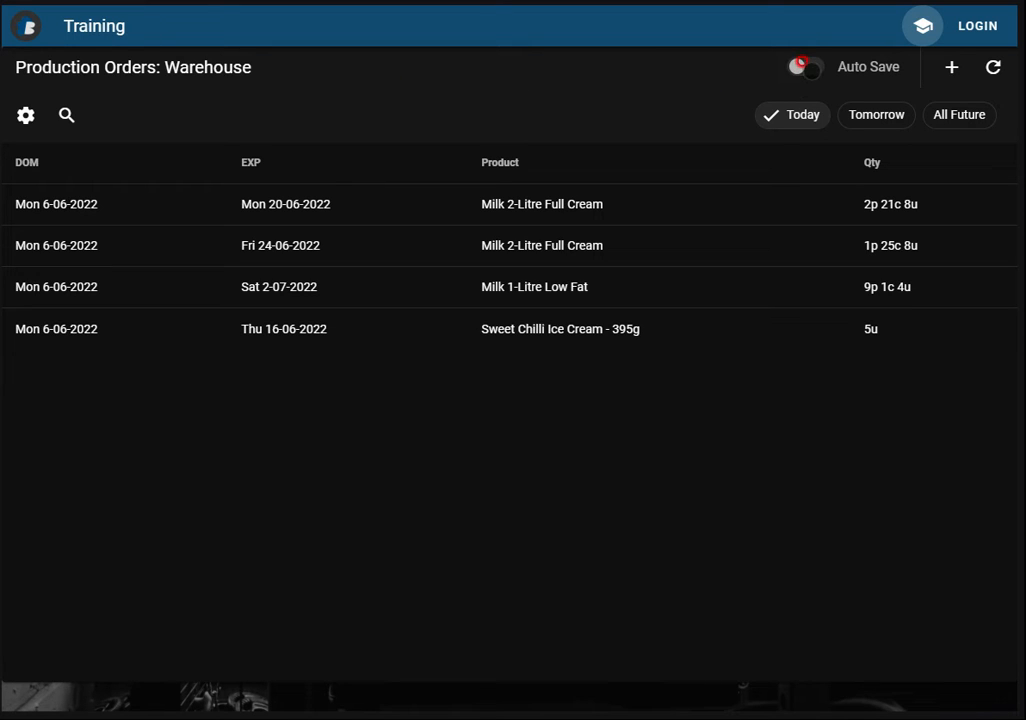
Step: Turn on Auto Save and mark both Chep Pallets as produced for the Milk 2-Litre Full Cream order expiring 20-06-2022
{"action": "left_click", "coordinate": [805, 65]}
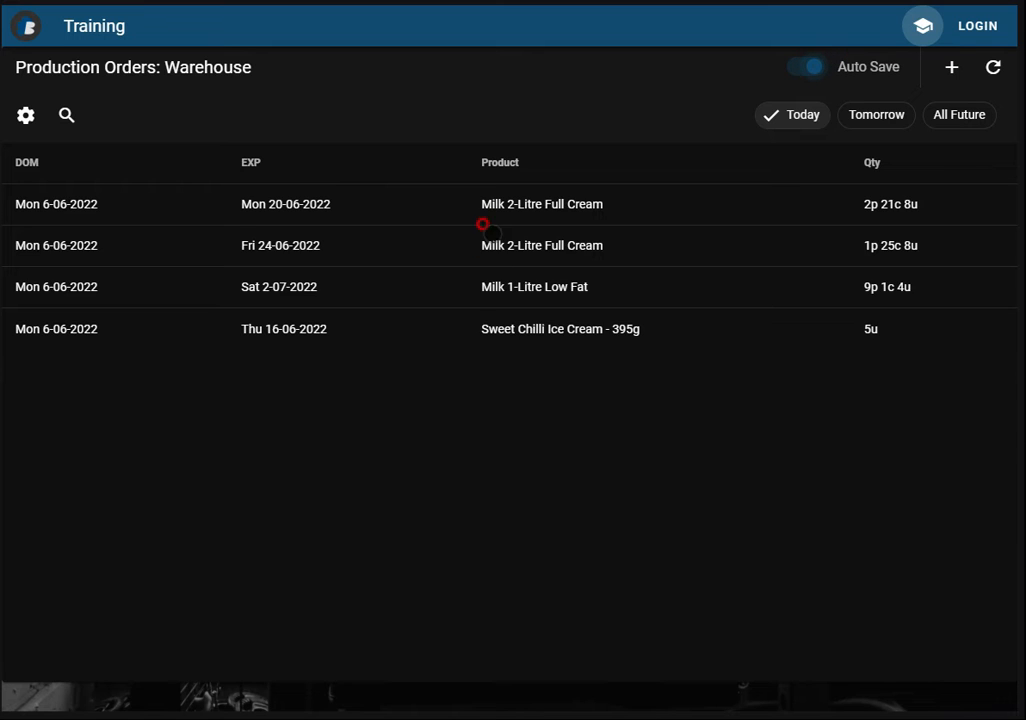
{"action": "left_click", "coordinate": [372, 192]}
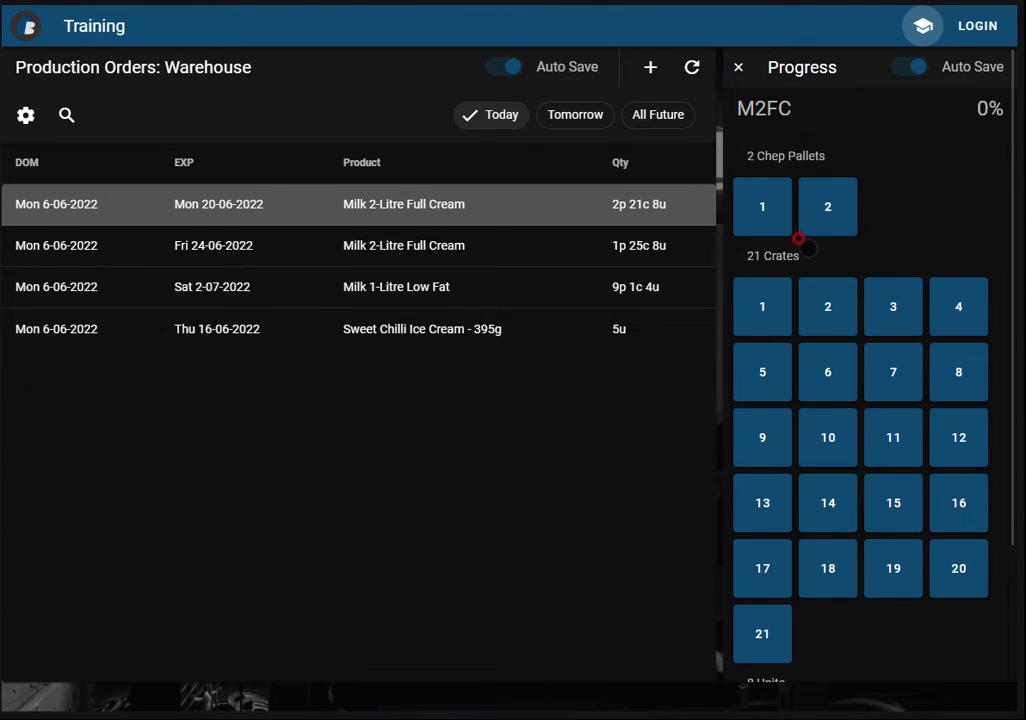
{"action": "scroll", "coordinate": [770, 300], "scroll_direction": "down", "scroll_amount": 2}
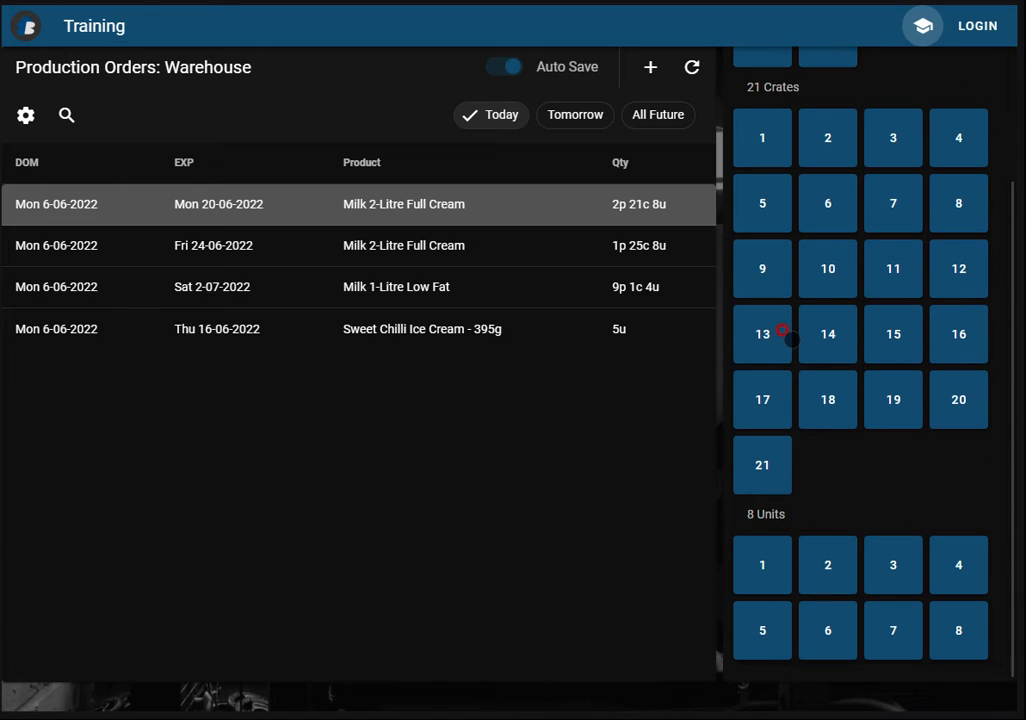
{"action": "scroll", "coordinate": [820, 470], "scroll_direction": "up", "scroll_amount": 2}
{"action": "scroll", "coordinate": [826, 456], "scroll_direction": "up", "scroll_amount": 1}
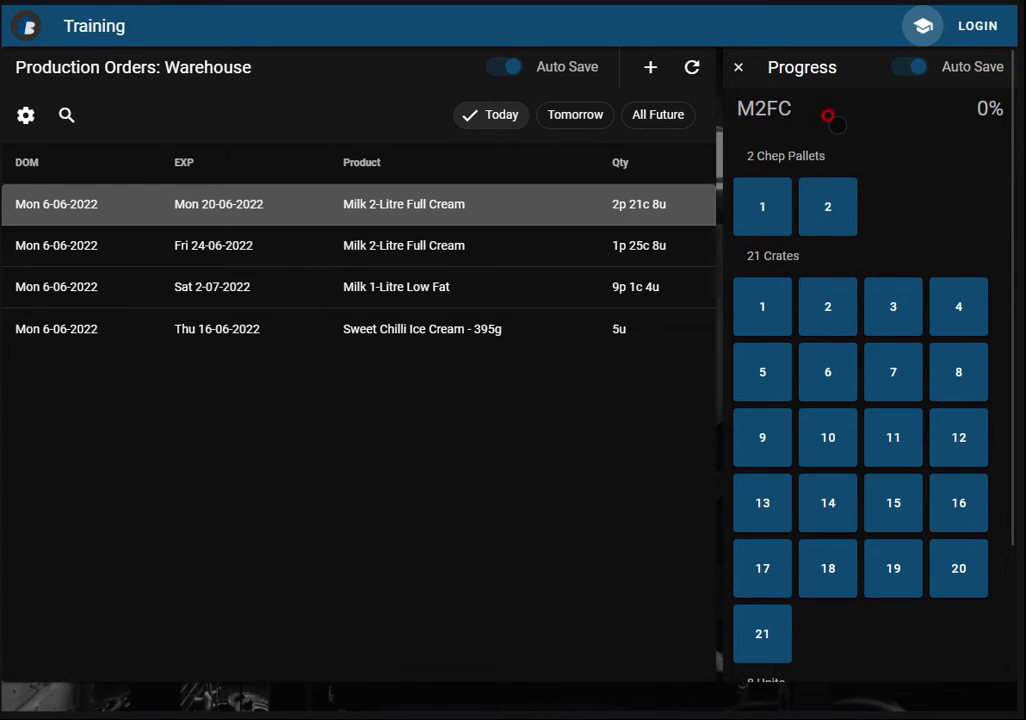
{"action": "left_click", "coordinate": [757, 203]}
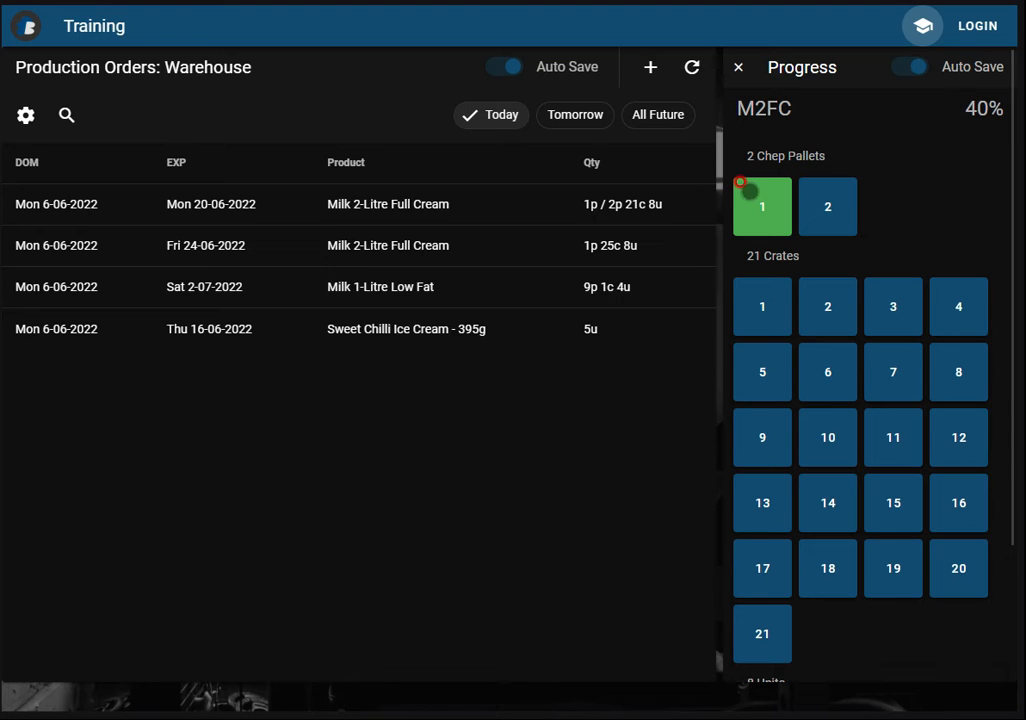
{"action": "left_click", "coordinate": [822, 197]}
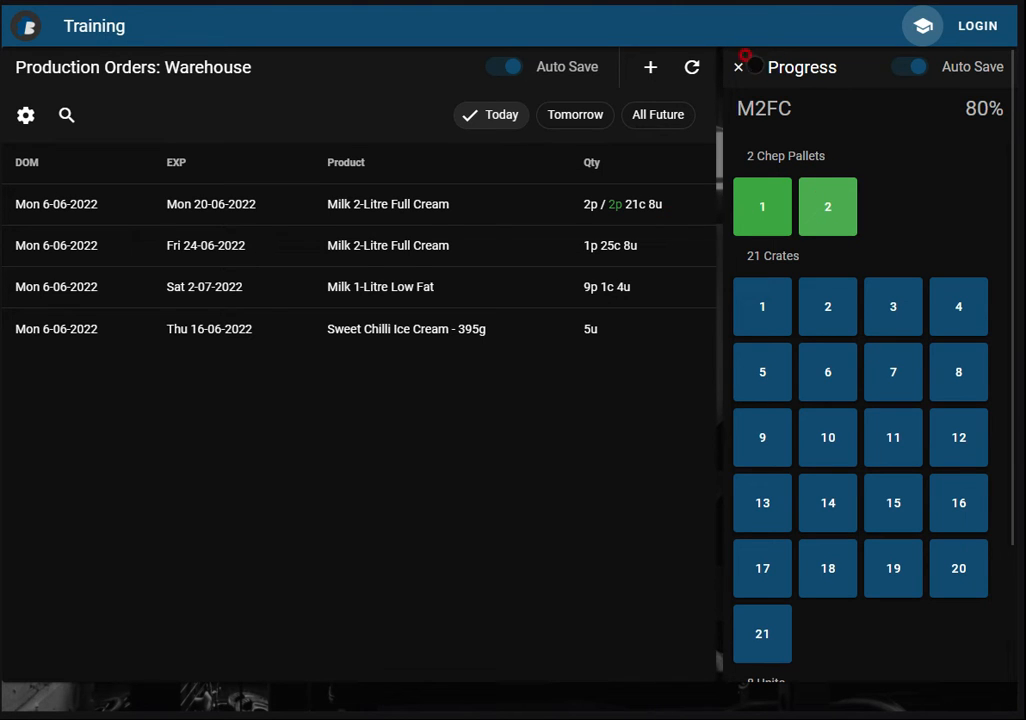
{"action": "left_click", "coordinate": [736, 65]}
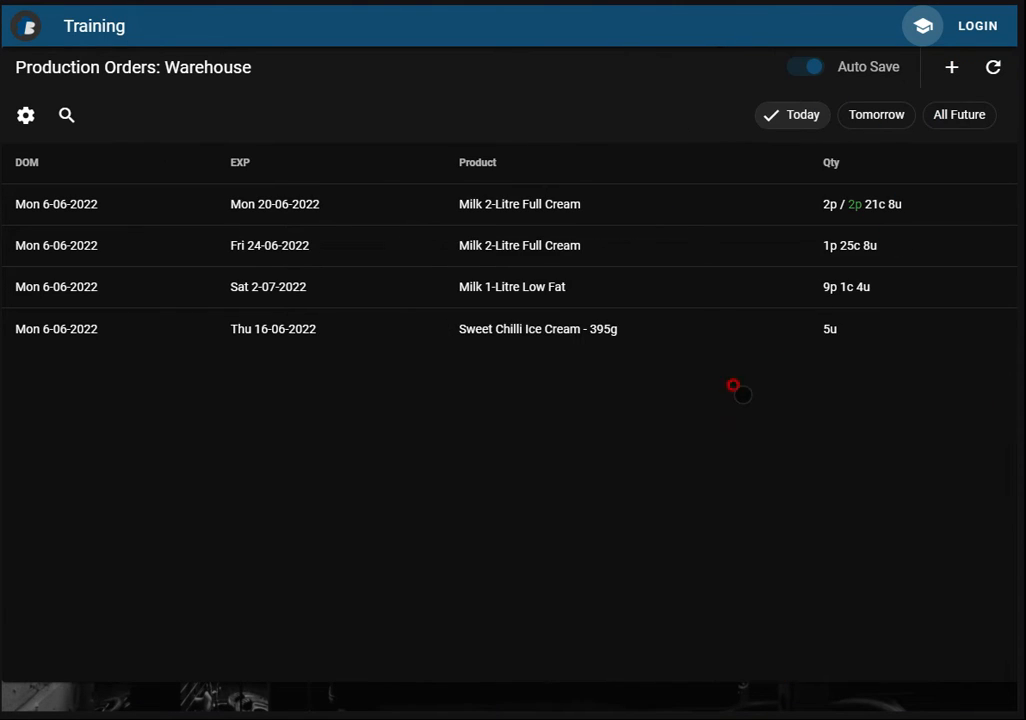
Step: Set the first Milk 2-Litre Full Cream order's produced quantity to 1 pallet and 4 crates, and save it
{"action": "left_click", "coordinate": [830, 196]}
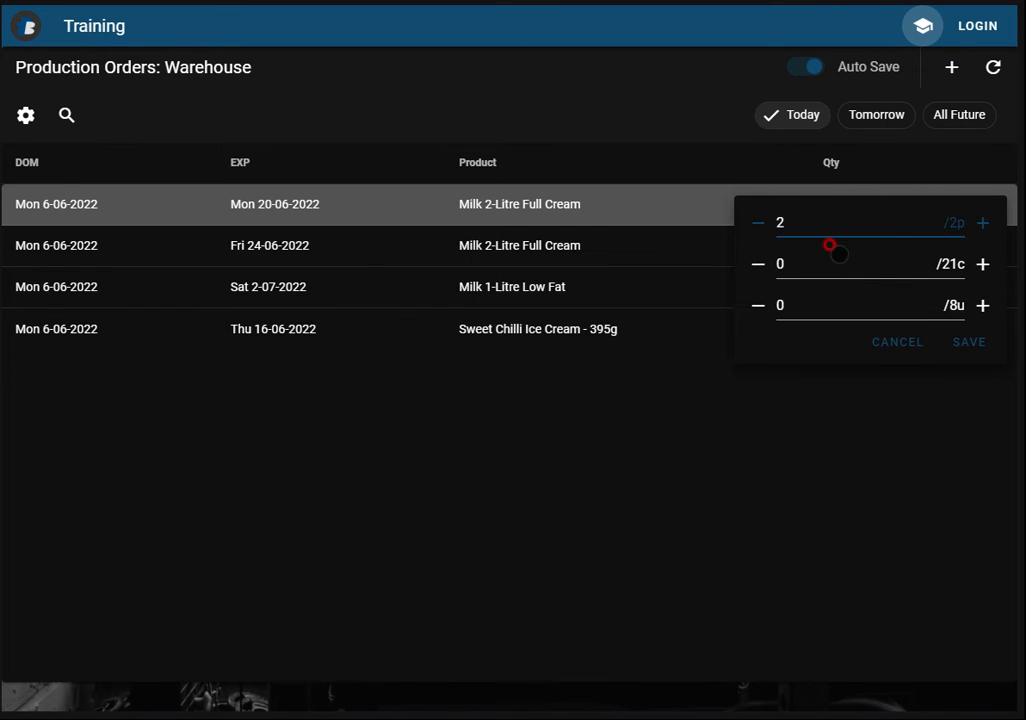
{"action": "left_click", "coordinate": [972, 257]}
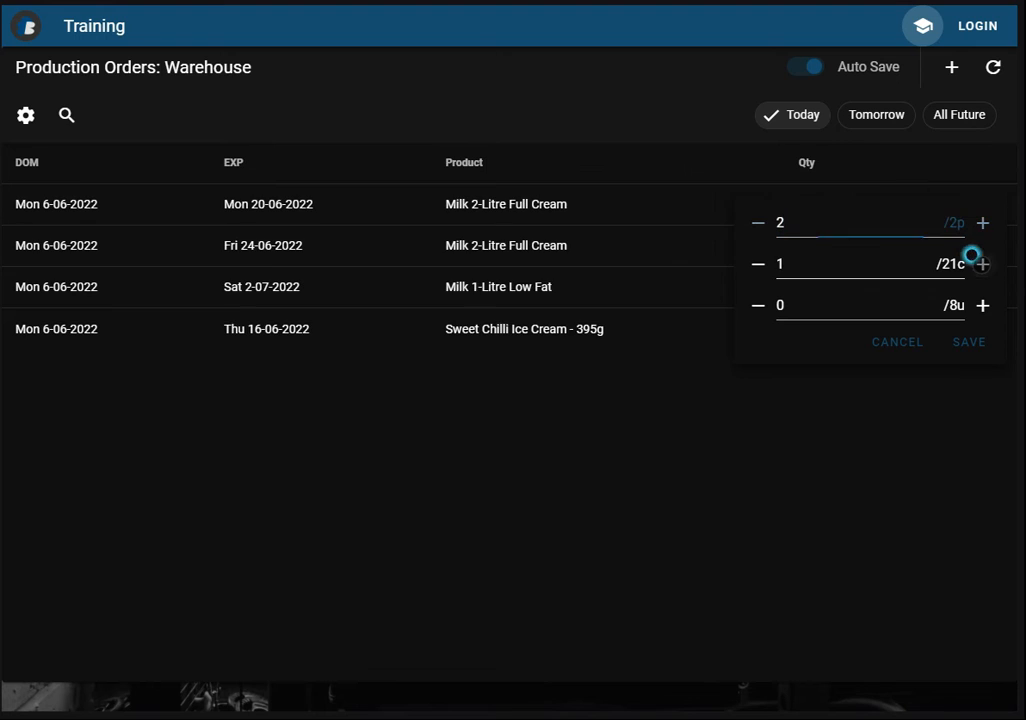
{"action": "left_click", "coordinate": [972, 257]}
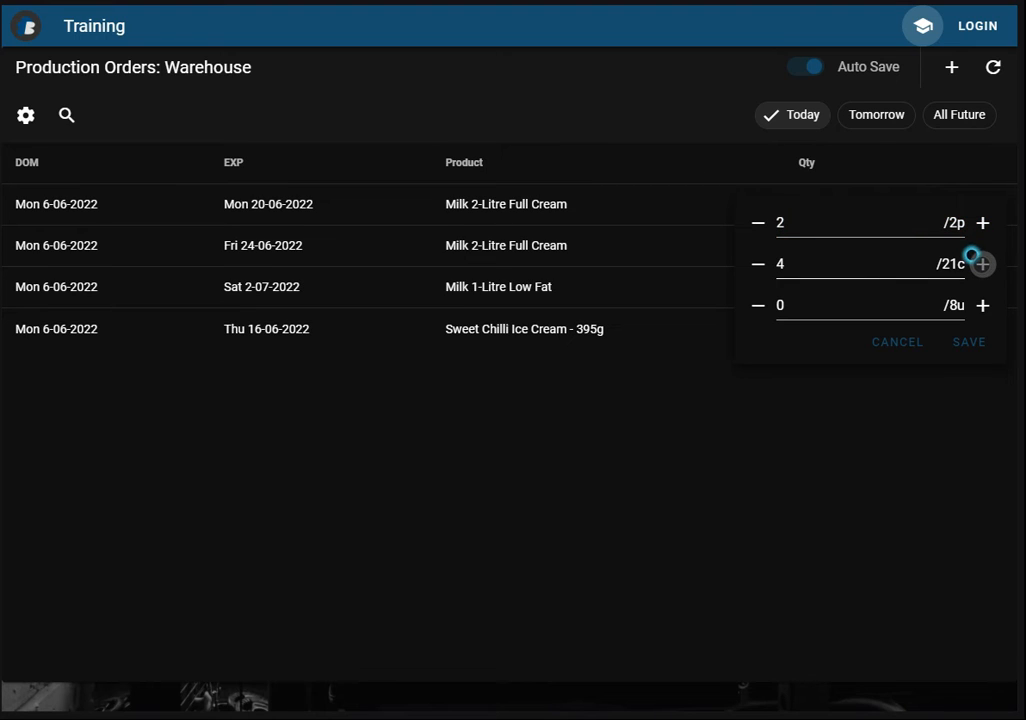
{"action": "left_click", "coordinate": [756, 218]}
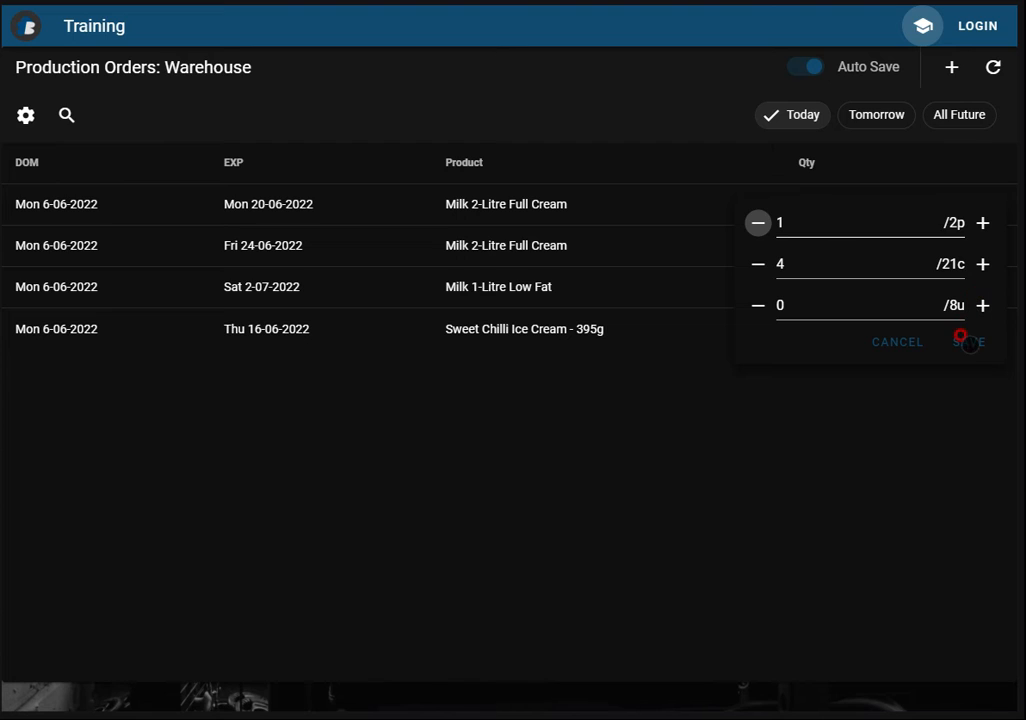
{"action": "left_click", "coordinate": [962, 340]}
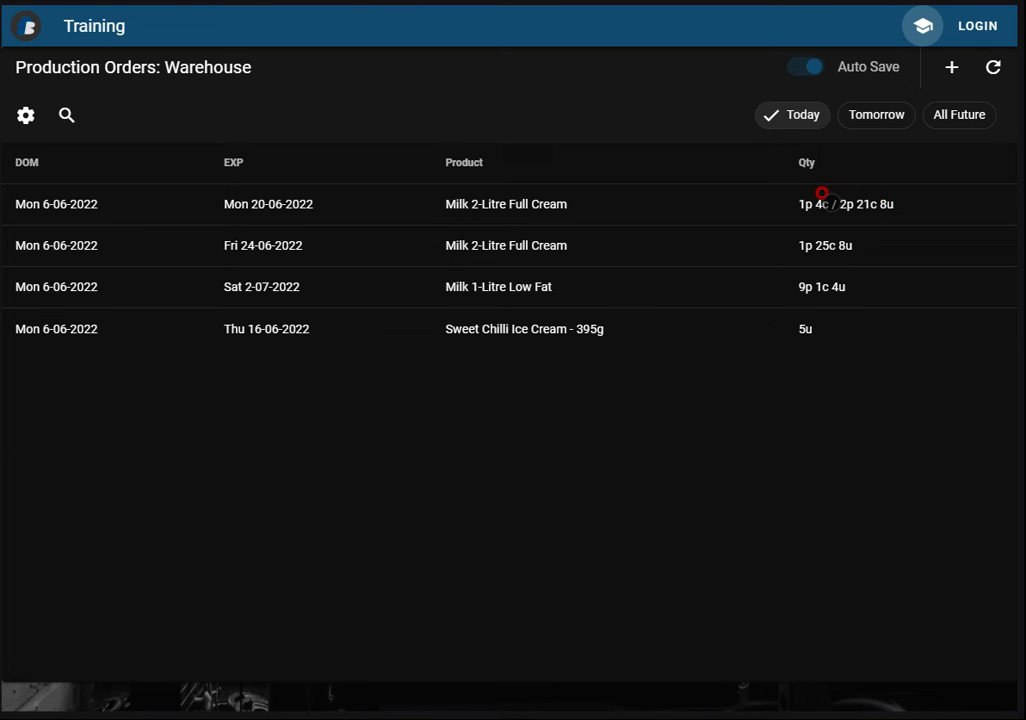
Step: Set the first Milk 2-Litre Full Cream order's produced quantity to 2 pallets and 21 crates, and save it
{"action": "left_click", "coordinate": [821, 193]}
{"action": "left_click", "coordinate": [984, 222]}
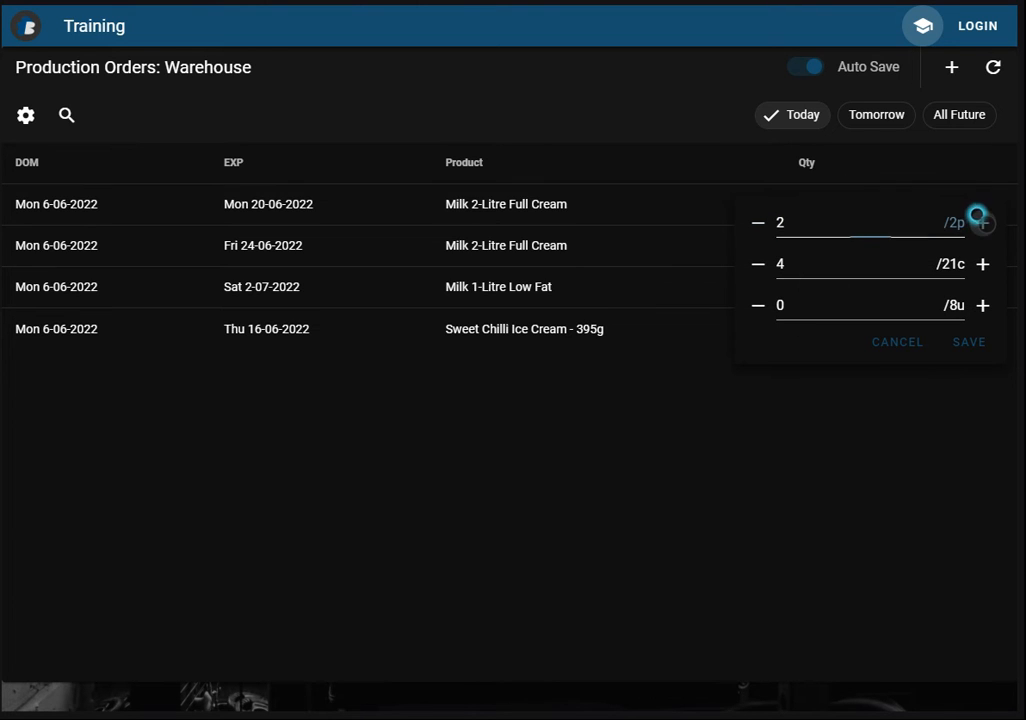
{"action": "left_click", "coordinate": [790, 263]}
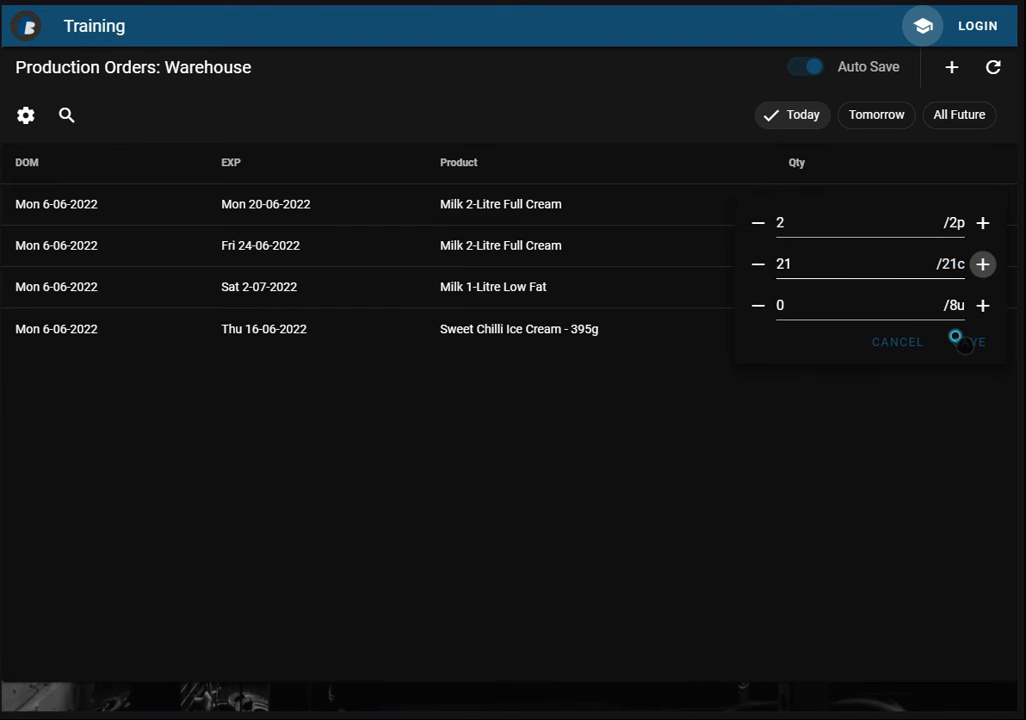
{"action": "left_click", "coordinate": [957, 338]}
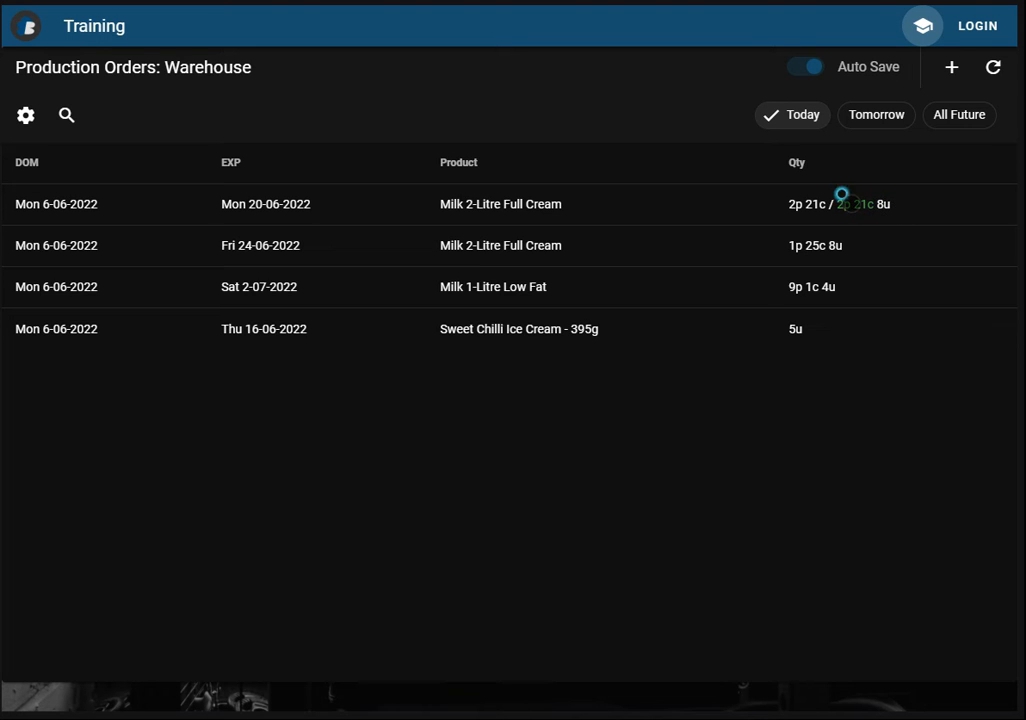
Step: Set the produced units of the first Milk 2-Litre Full Cream order to 8 and save the progress
{"action": "left_click", "coordinate": [841, 194]}
{"action": "left_click", "coordinate": [972, 300]}
{"action": "left_click", "coordinate": [972, 300]}
{"action": "left_click", "coordinate": [972, 300]}
{"action": "left_click", "coordinate": [972, 300]}
{"action": "left_click", "coordinate": [972, 300]}
{"action": "left_click", "coordinate": [972, 300]}
{"action": "left_click", "coordinate": [972, 300]}
{"action": "left_click", "coordinate": [972, 300]}
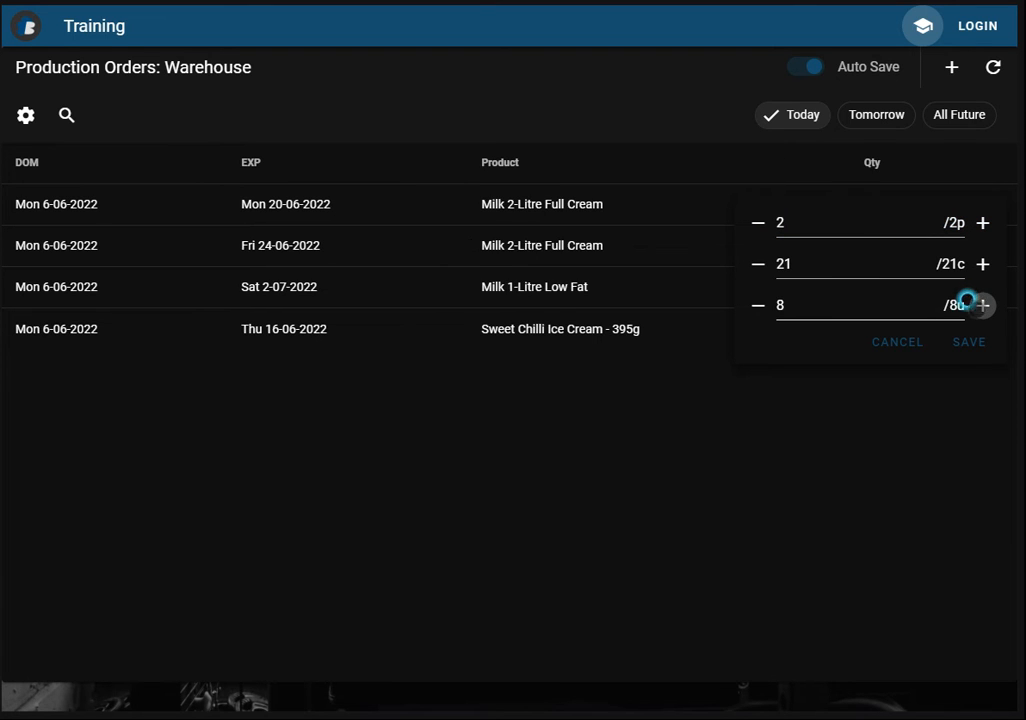
{"action": "left_click", "coordinate": [952, 337]}
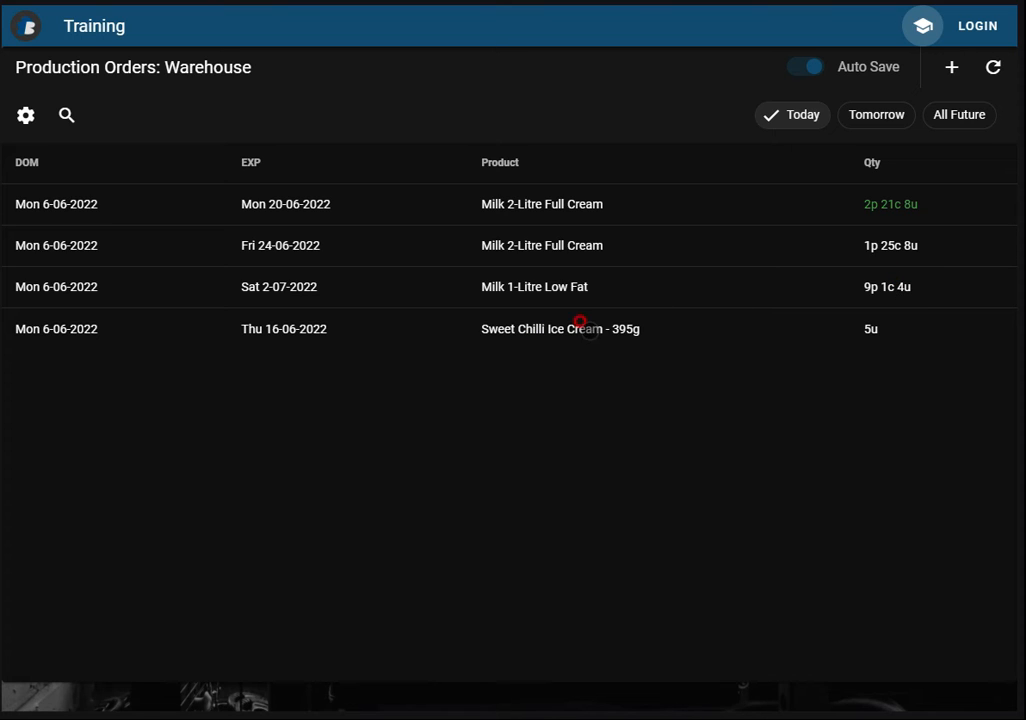
Step: Set the produced units of the Sweet Chilli Ice Cream - 395g order to 10 and save the progress
{"action": "left_click", "coordinate": [864, 326]}
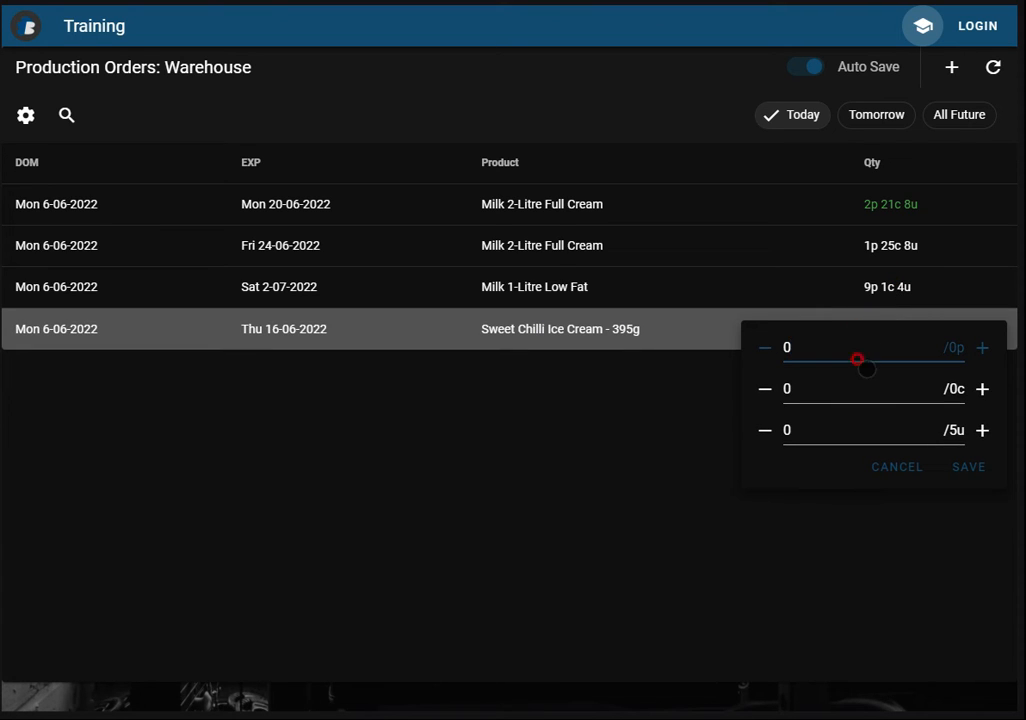
{"action": "triple_click", "coordinate": [980, 428]}
{"action": "triple_click", "coordinate": [980, 428]}
{"action": "triple_click", "coordinate": [980, 428]}
{"action": "left_click", "coordinate": [980, 428]}
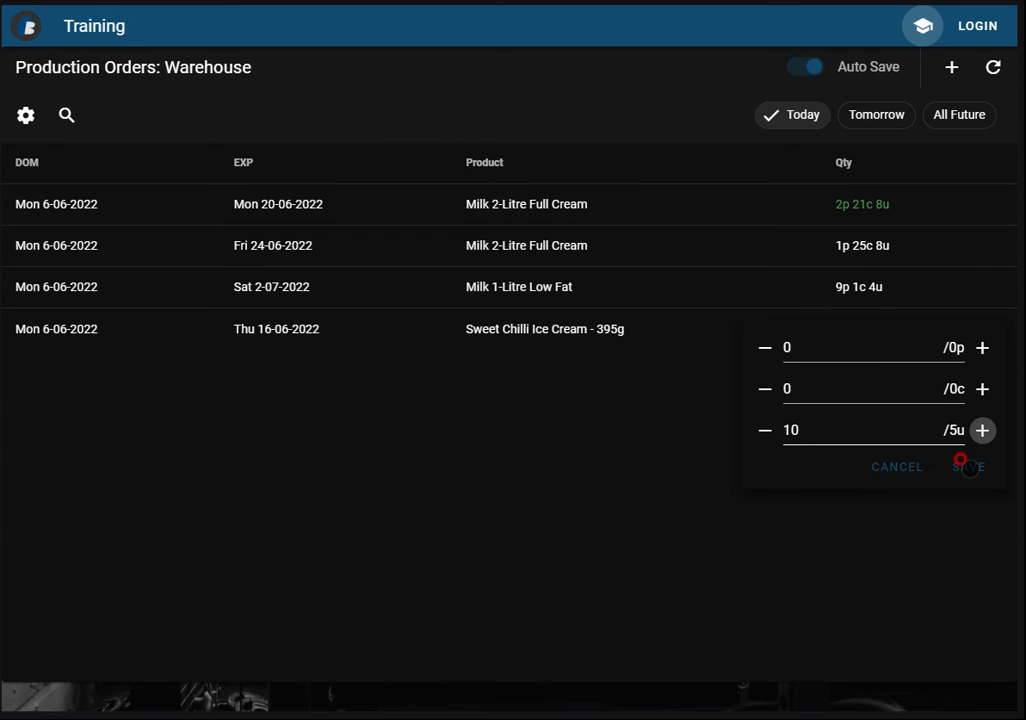
{"action": "left_click", "coordinate": [966, 466]}
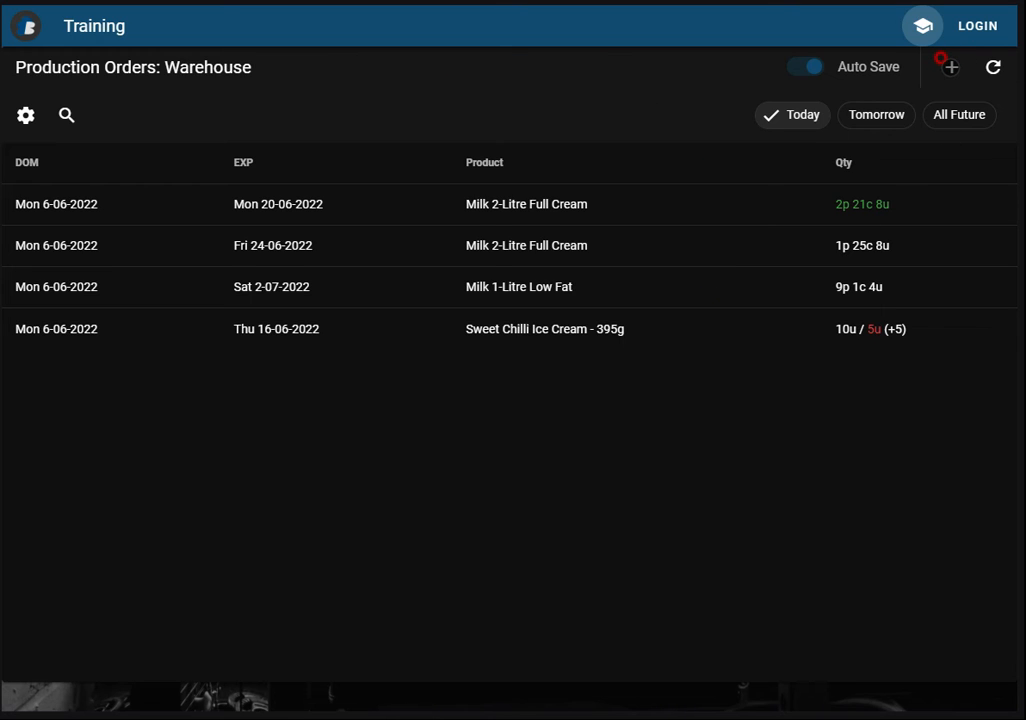
Step: Start a new Warehouse batch producing Cheese Wheel and mark it as On Hold
{"action": "left_click", "coordinate": [945, 64]}
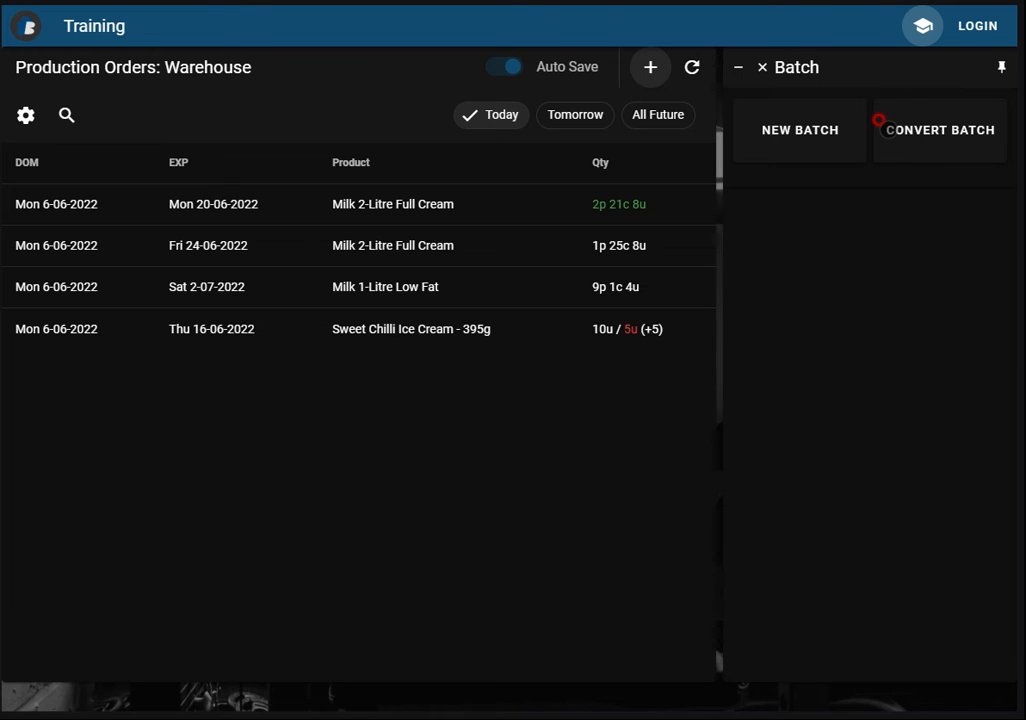
{"action": "left_click", "coordinate": [780, 120]}
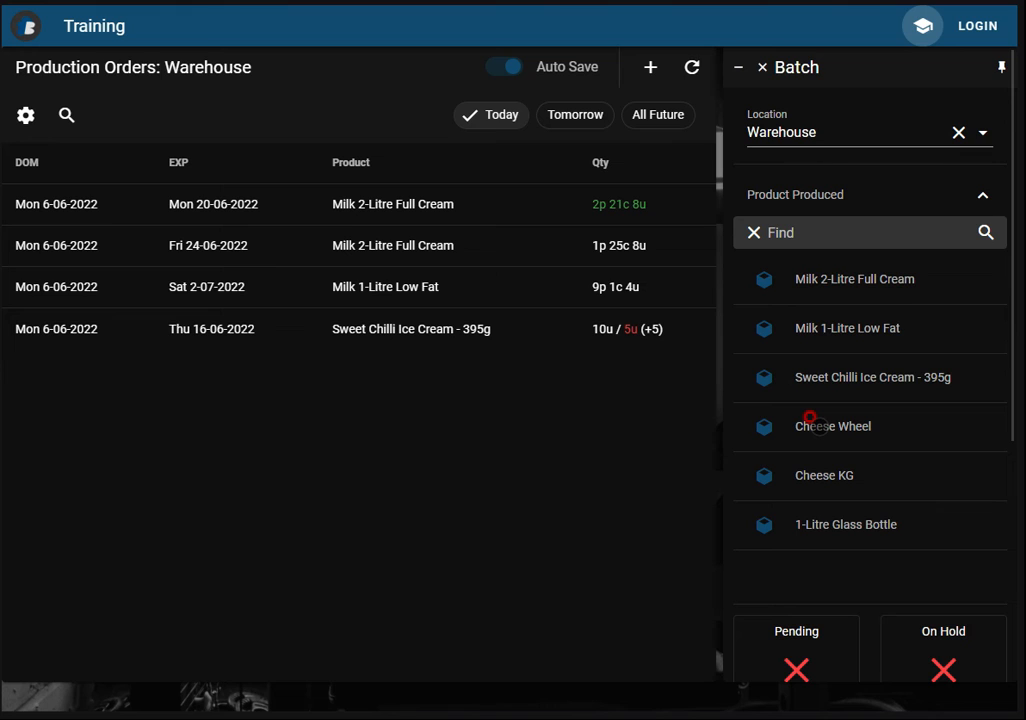
{"action": "left_click", "coordinate": [810, 420]}
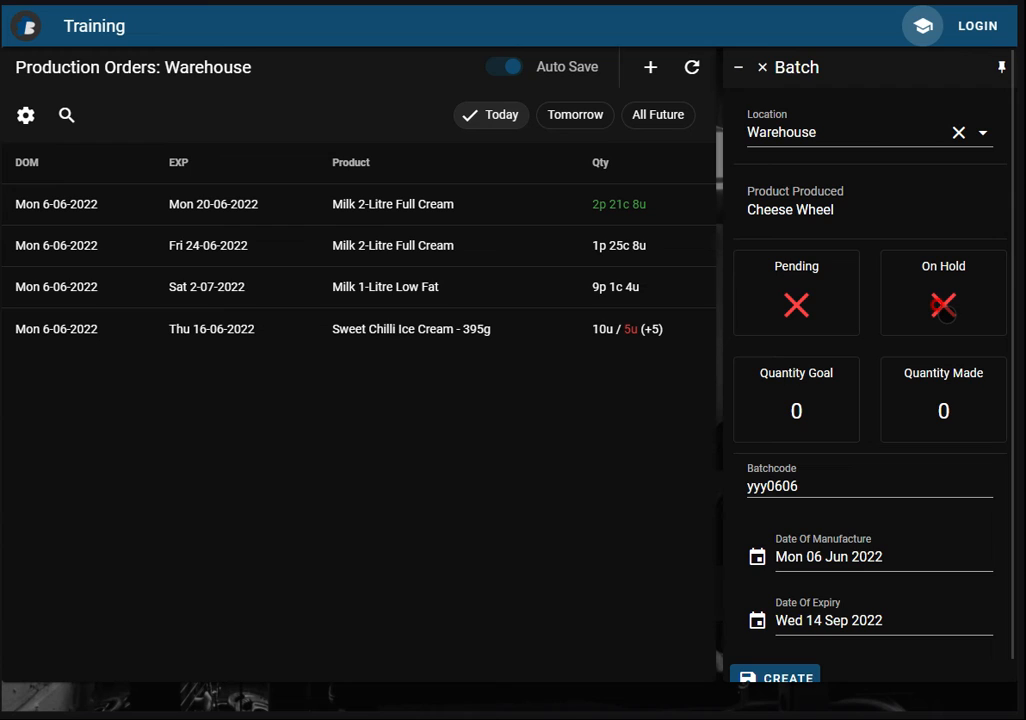
{"action": "left_click", "coordinate": [944, 309]}
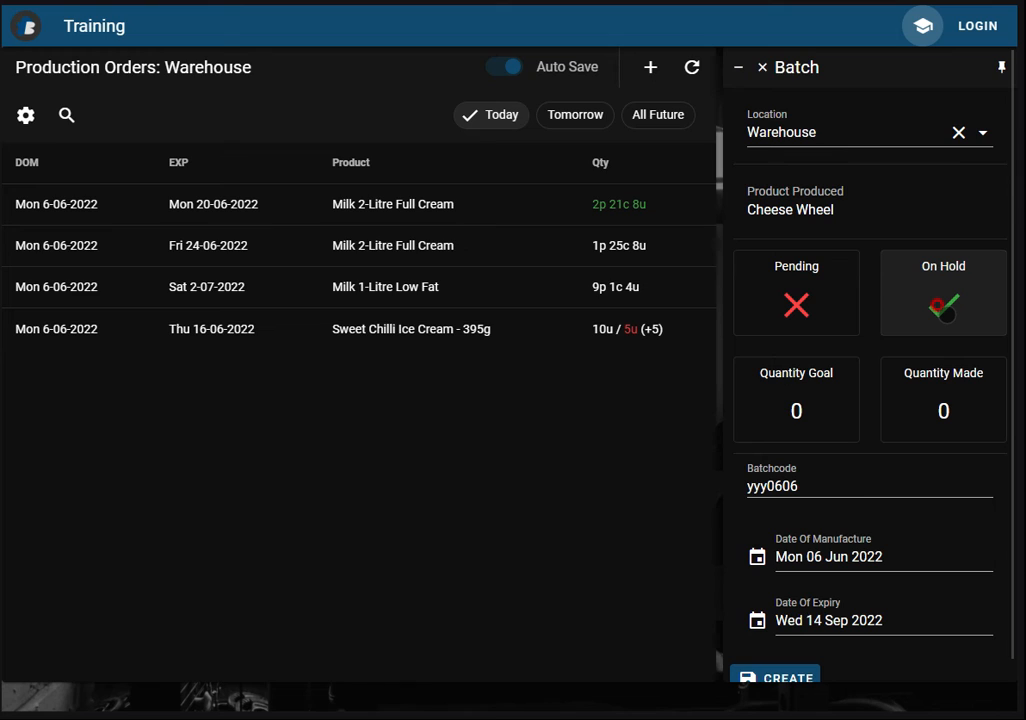
Step: Set the Cheese Wheel batch's quantity goal to 5 and its quantity made to 4
{"action": "left_click", "coordinate": [791, 408]}
{"action": "type", "text": "50"}
{"action": "key", "text": "Tab"}
{"action": "left_click", "coordinate": [784, 405]}
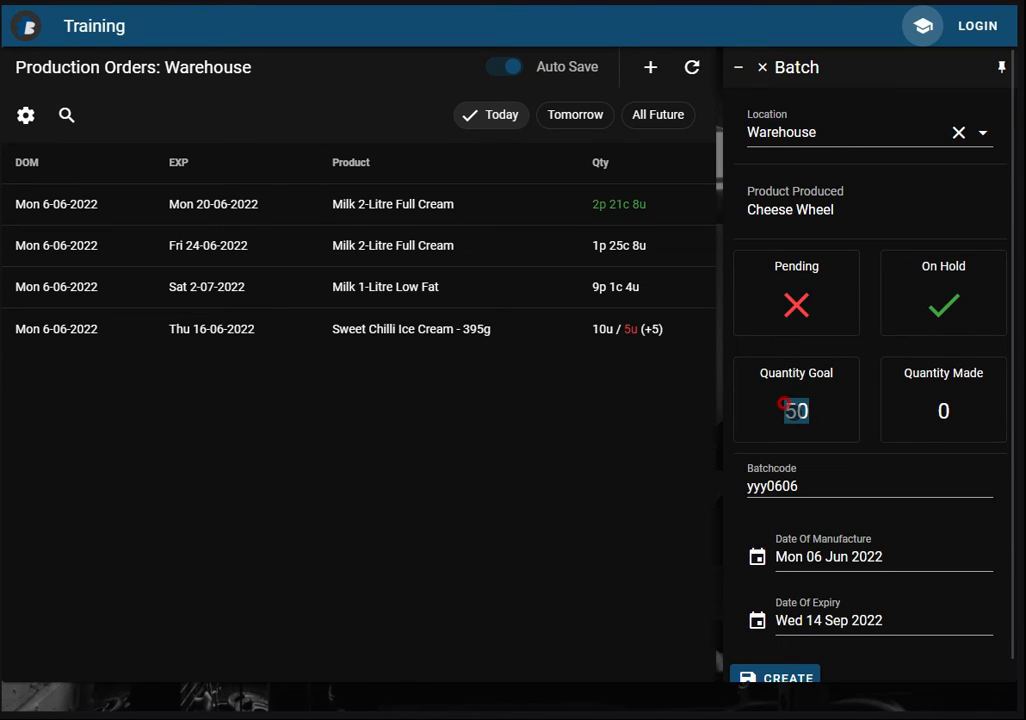
{"action": "type", "text": "5"}
{"action": "key", "text": "Tab"}
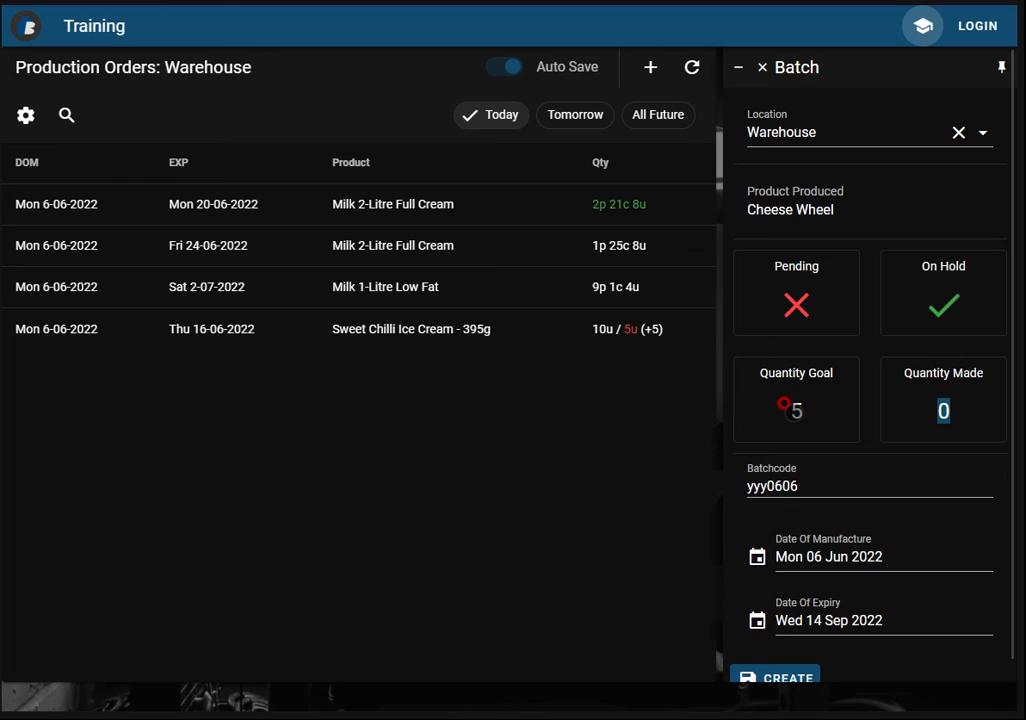
{"action": "type", "text": "4"}
{"action": "key", "text": "Tab"}
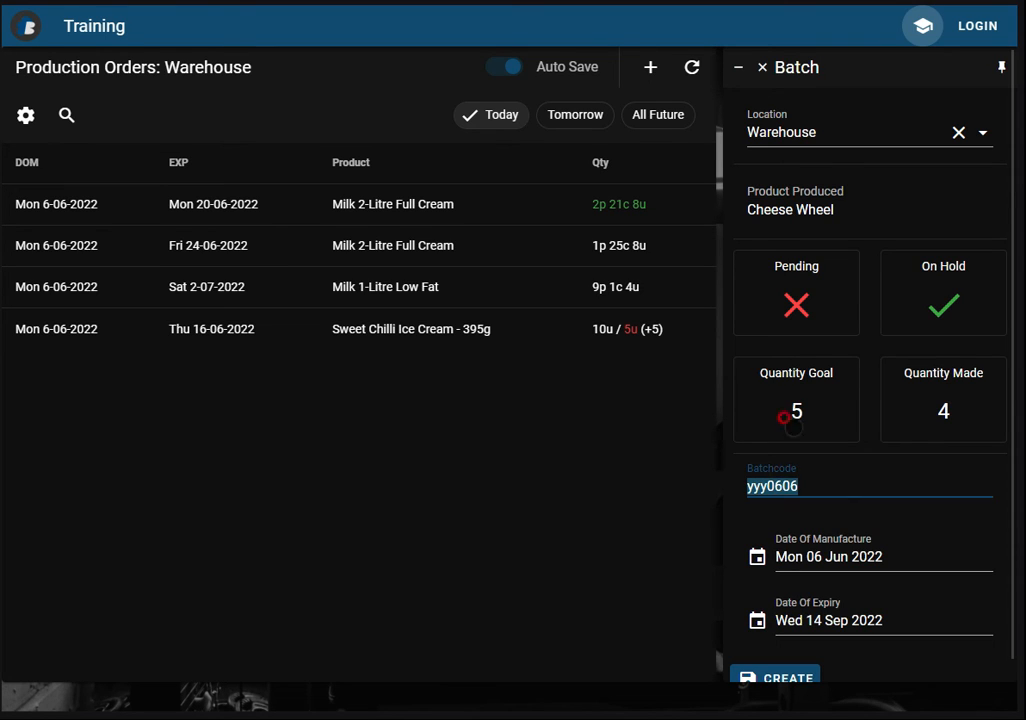
Step: Set the batchcode to cheese2020202 and create the Cheese Wheel batch
{"action": "type", "text": "cheese2020202"}
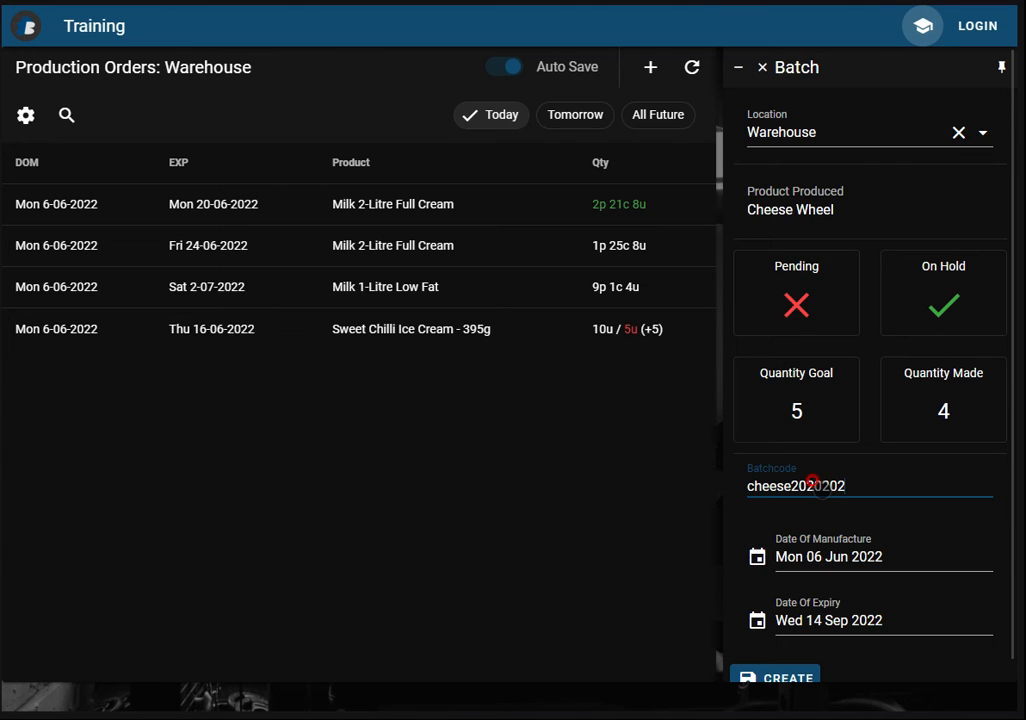
{"action": "scroll", "coordinate": [813, 483], "scroll_direction": "down", "scroll_amount": 1}
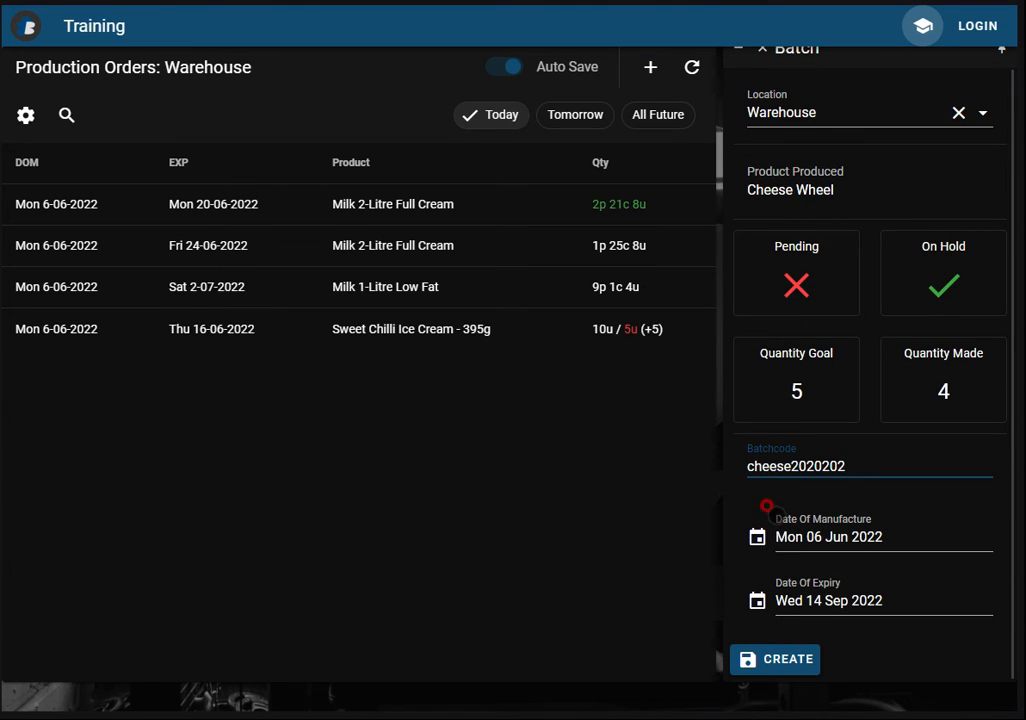
{"action": "left_click", "coordinate": [778, 654]}
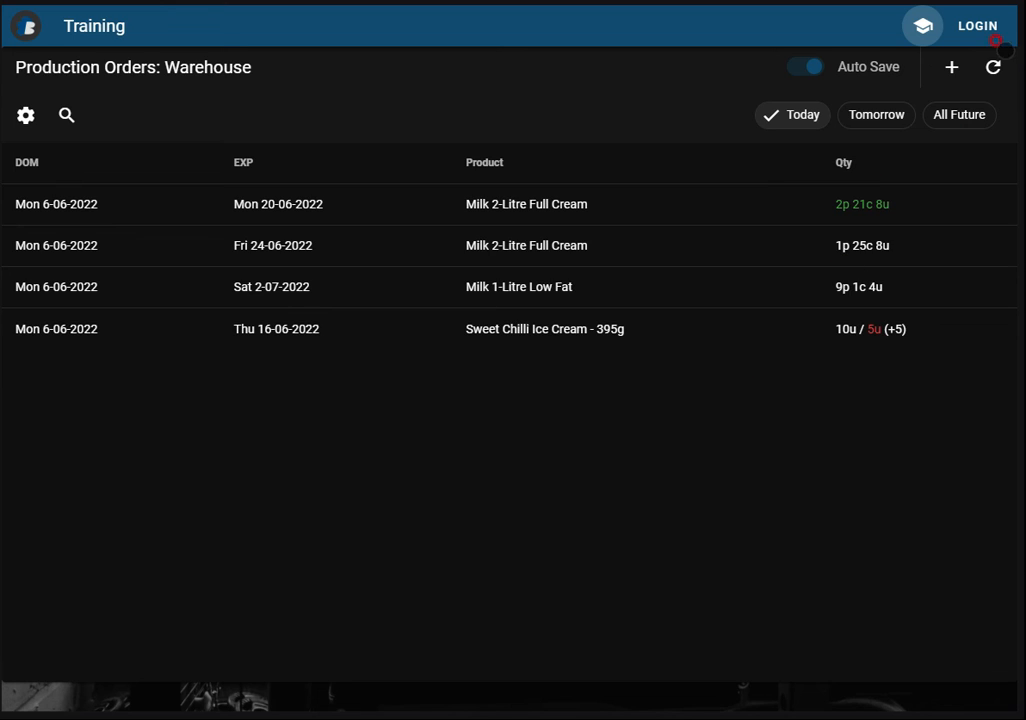
Step: Start a batch conversion in the Warehouse with Cheese Wheel batch cheese2020202 as the batch used
{"action": "left_click", "coordinate": [944, 63]}
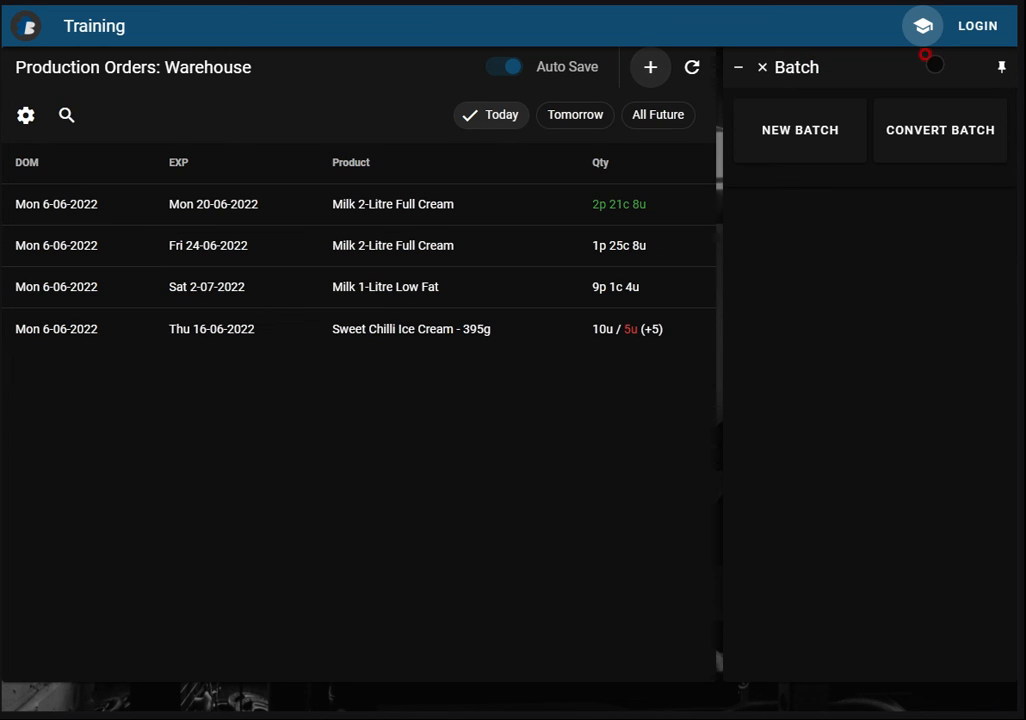
{"action": "left_click", "coordinate": [925, 128]}
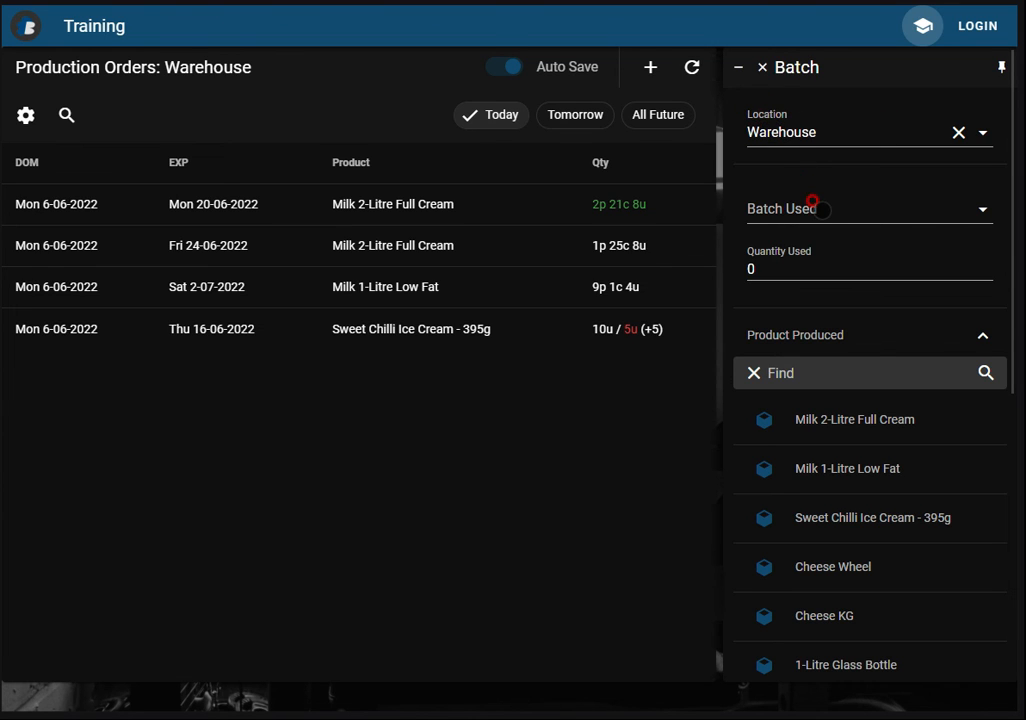
{"action": "left_click", "coordinate": [813, 200]}
{"action": "scroll", "coordinate": [818, 357], "scroll_direction": "down", "scroll_amount": 1}
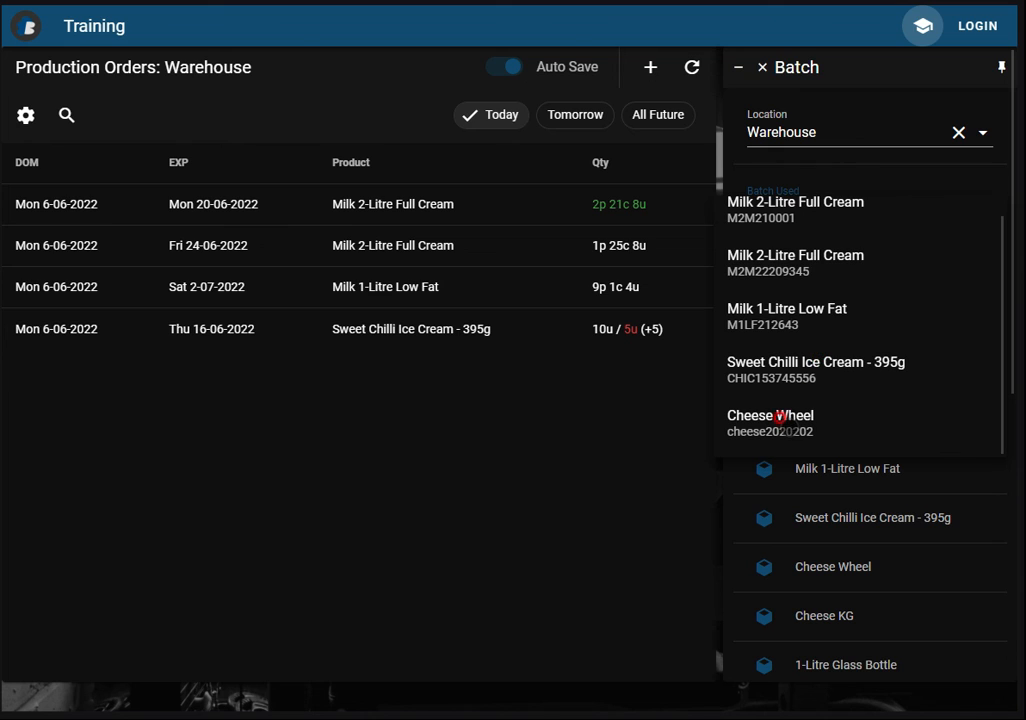
{"action": "left_click", "coordinate": [770, 419]}
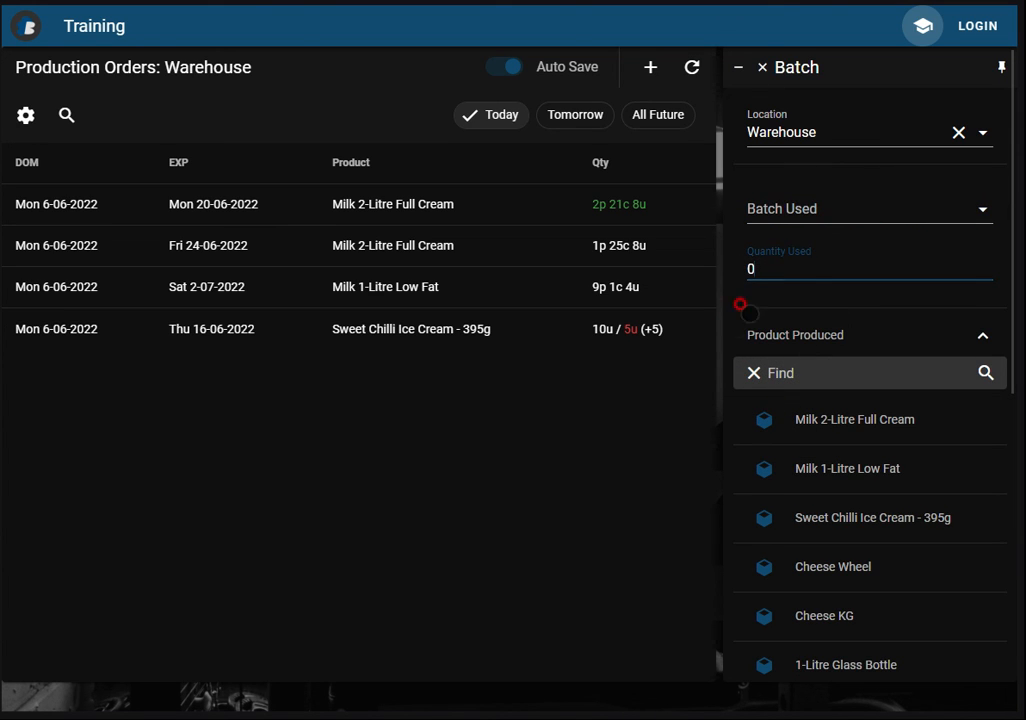
{"action": "left_click", "coordinate": [783, 203]}
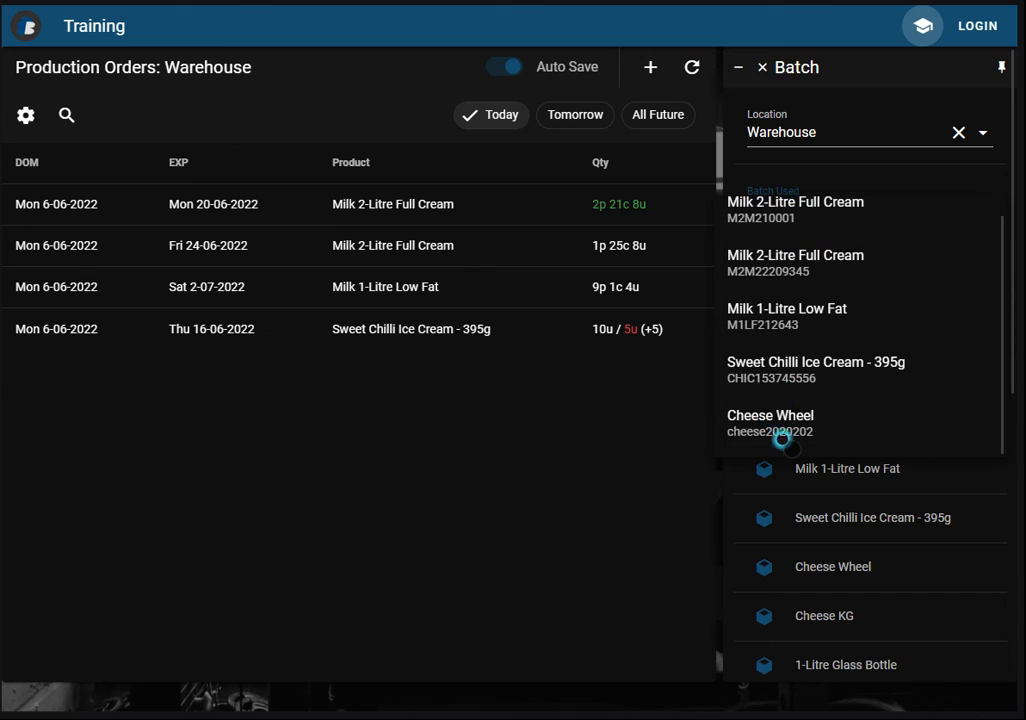
{"action": "left_click", "coordinate": [778, 428]}
Step: Set the conversion's quantity used to 2 and choose Sweet Chilli Ice Cream - 395g as the product produced
{"action": "left_click", "coordinate": [778, 271]}
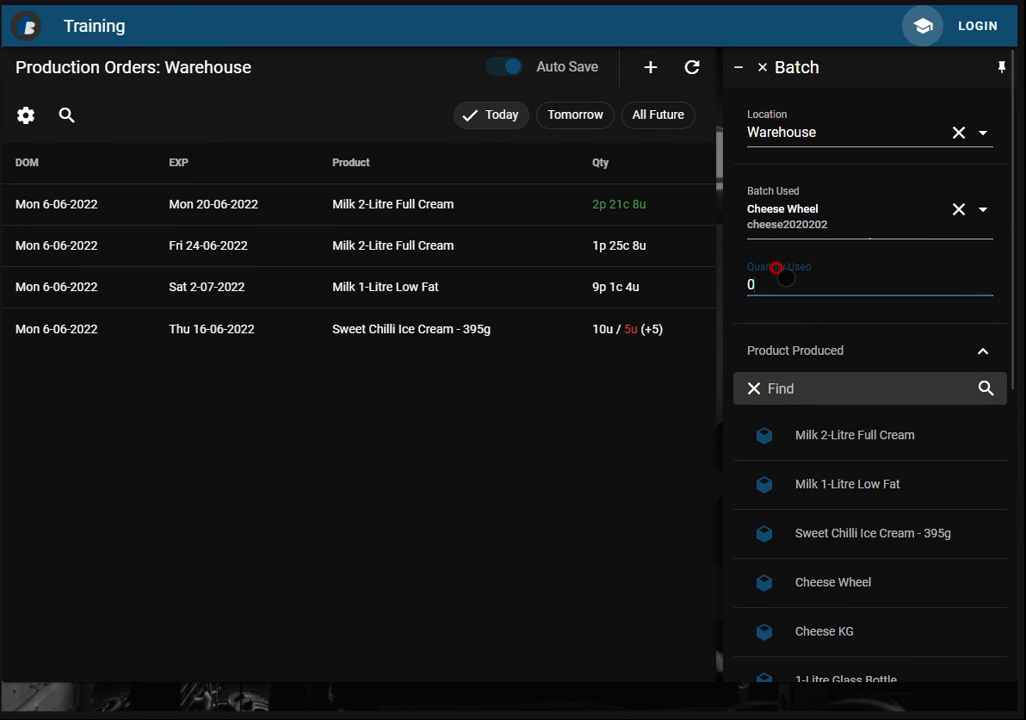
{"action": "type", "text": "2"}
{"action": "key", "text": "Tab"}
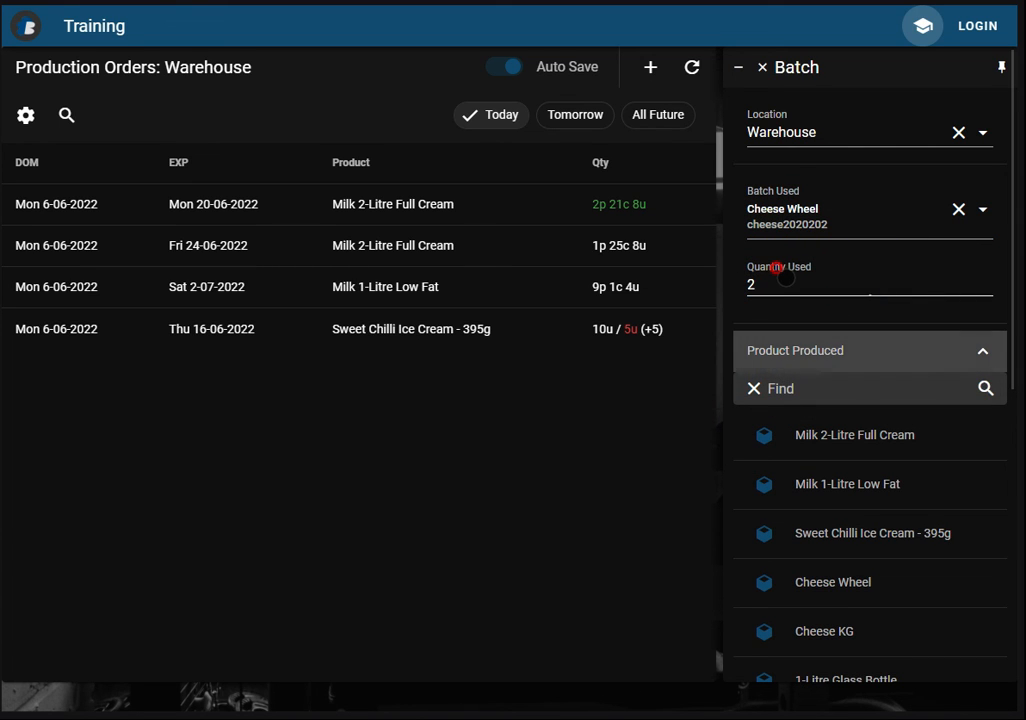
{"action": "scroll", "coordinate": [822, 425], "scroll_direction": "down", "scroll_amount": 2}
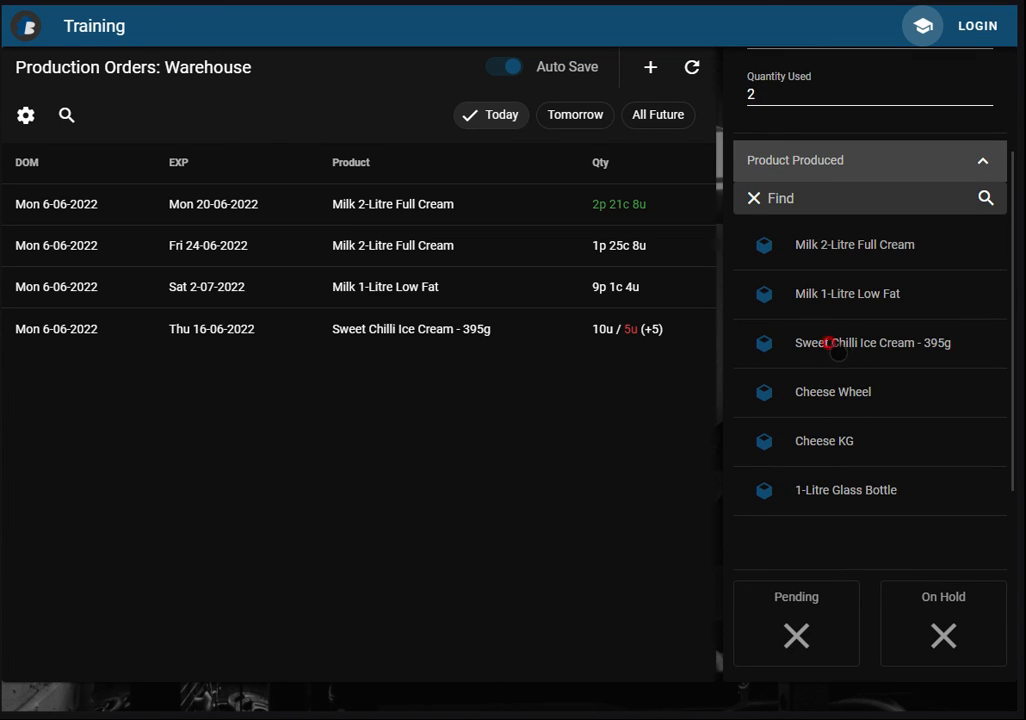
{"action": "left_click", "coordinate": [812, 340]}
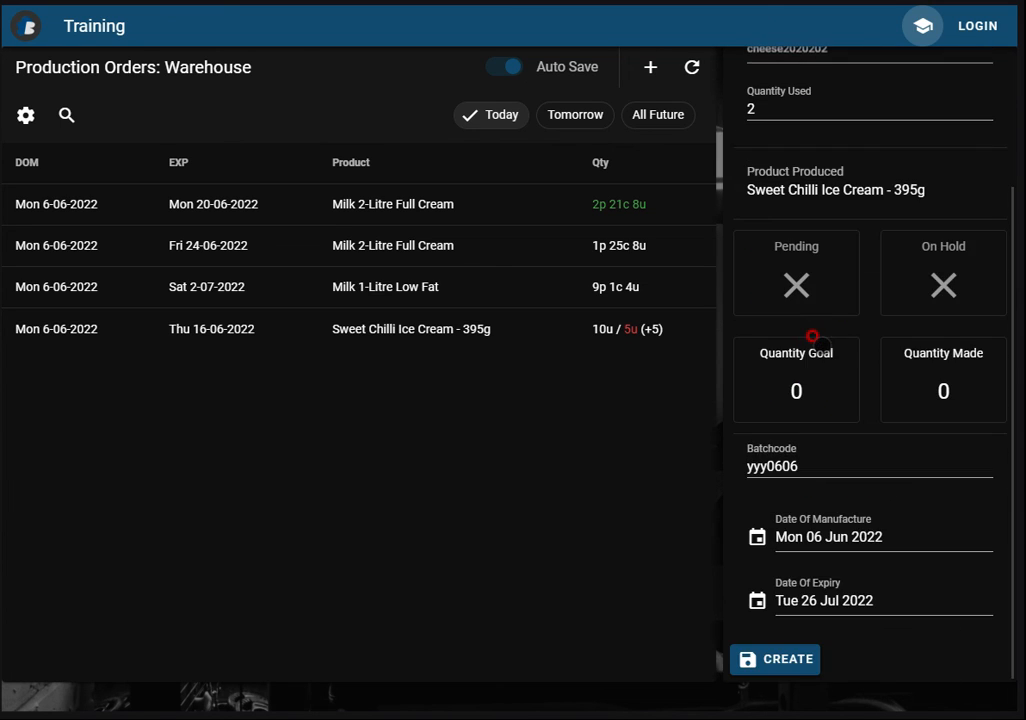
Step: Set both the quantity goal and the quantity made to 5, and create the converted Sweet Chilli Ice Cream batch
{"action": "scroll", "coordinate": [833, 318], "scroll_direction": "up", "scroll_amount": 1}
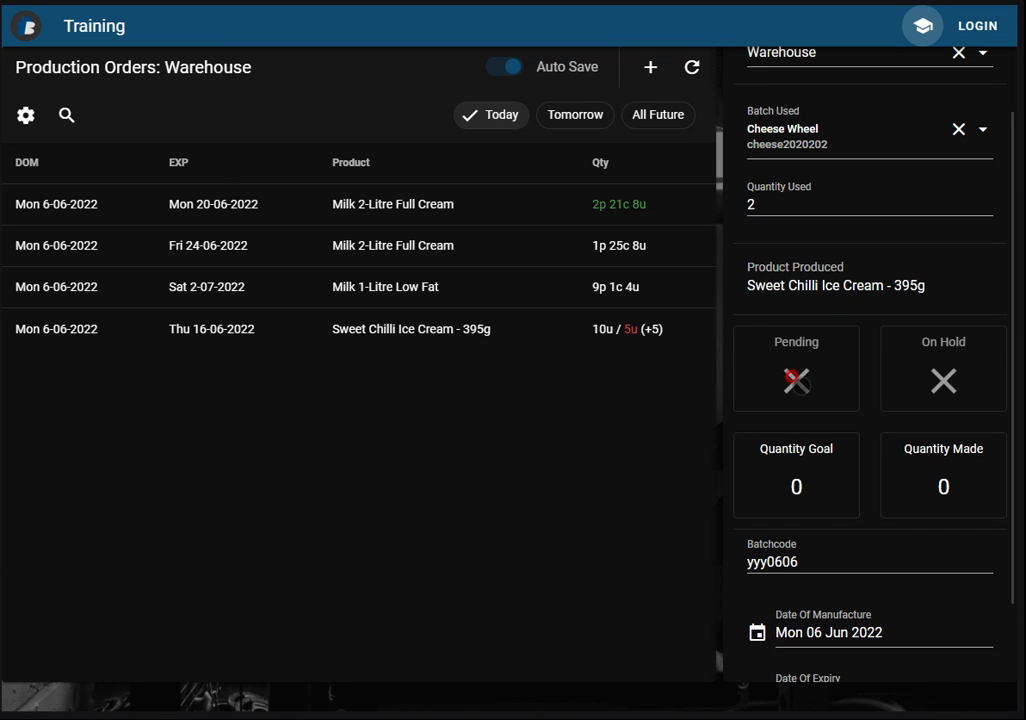
{"action": "left_click", "coordinate": [795, 485]}
{"action": "left_click", "coordinate": [929, 506]}
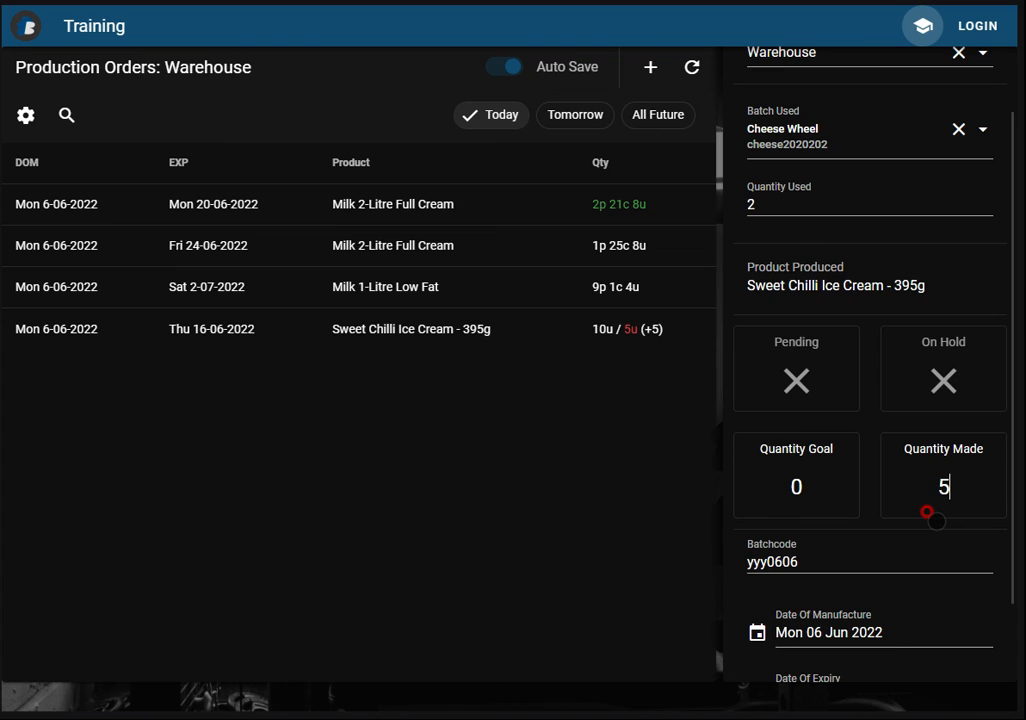
{"action": "left_click", "coordinate": [843, 500]}
{"action": "type", "text": "5"}
{"action": "key", "text": "Tab"}
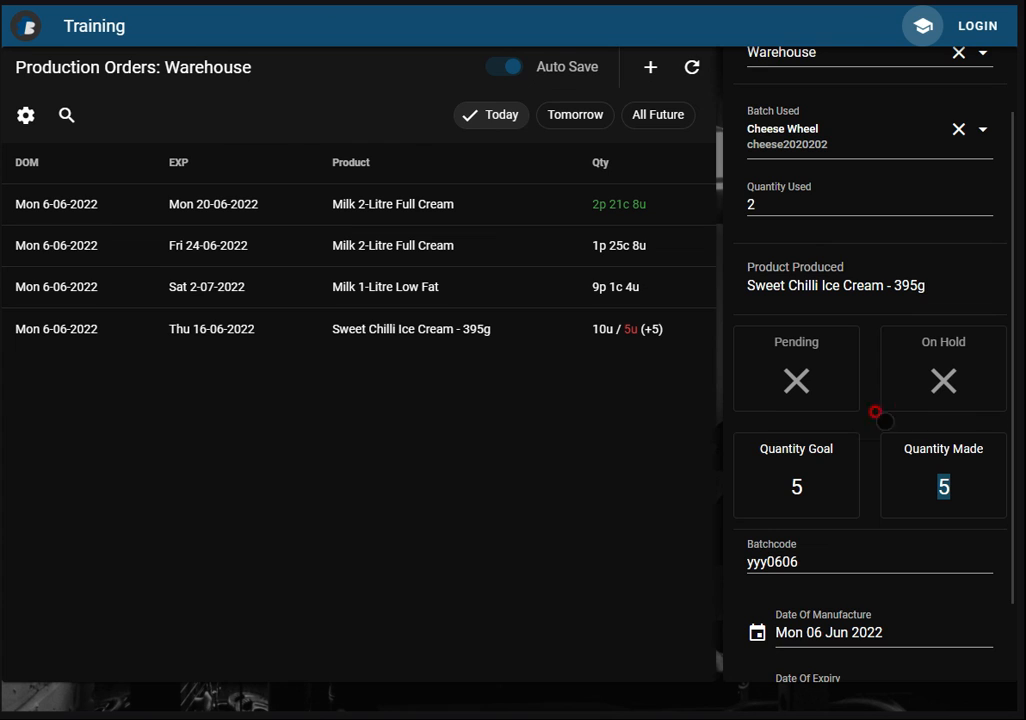
{"action": "scroll", "coordinate": [779, 528], "scroll_direction": "down", "scroll_amount": 1}
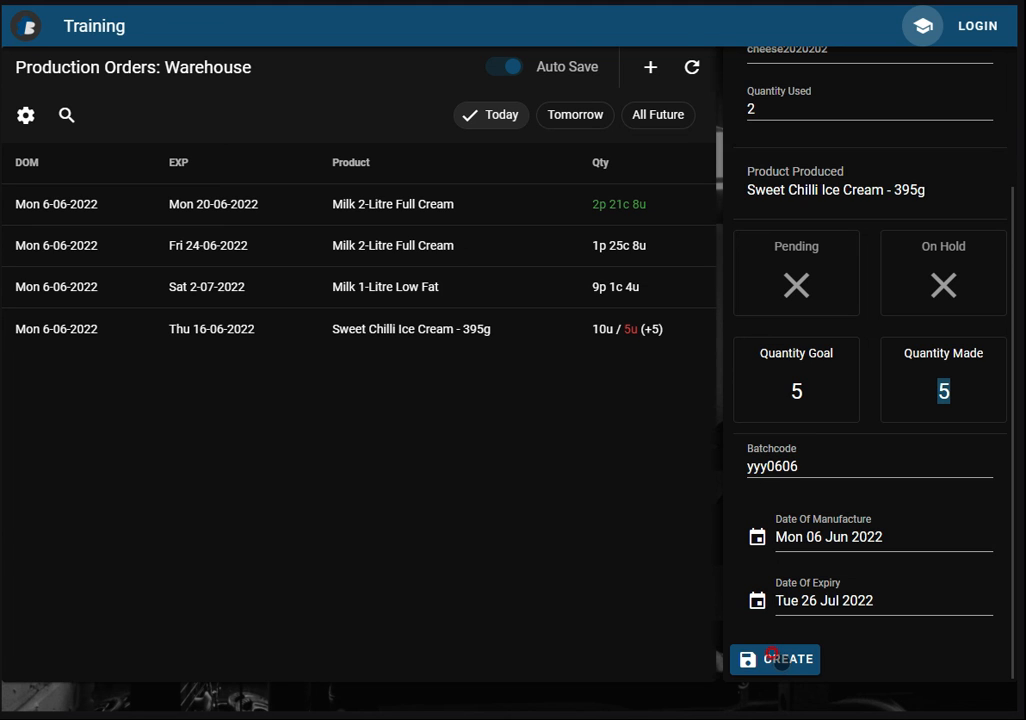
{"action": "left_click", "coordinate": [771, 657]}
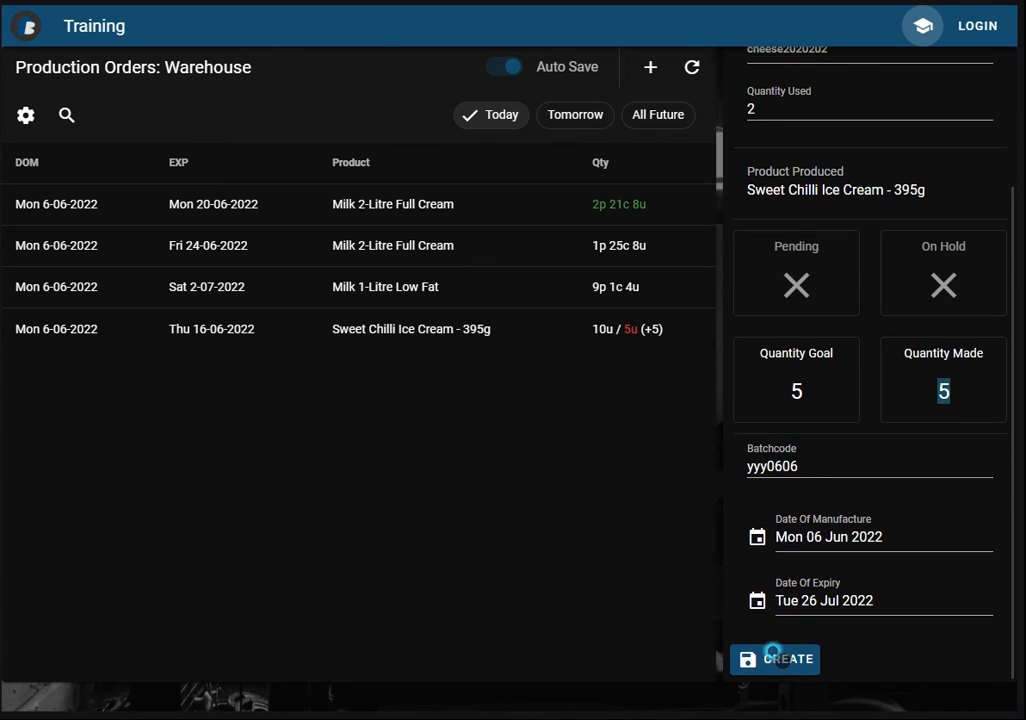